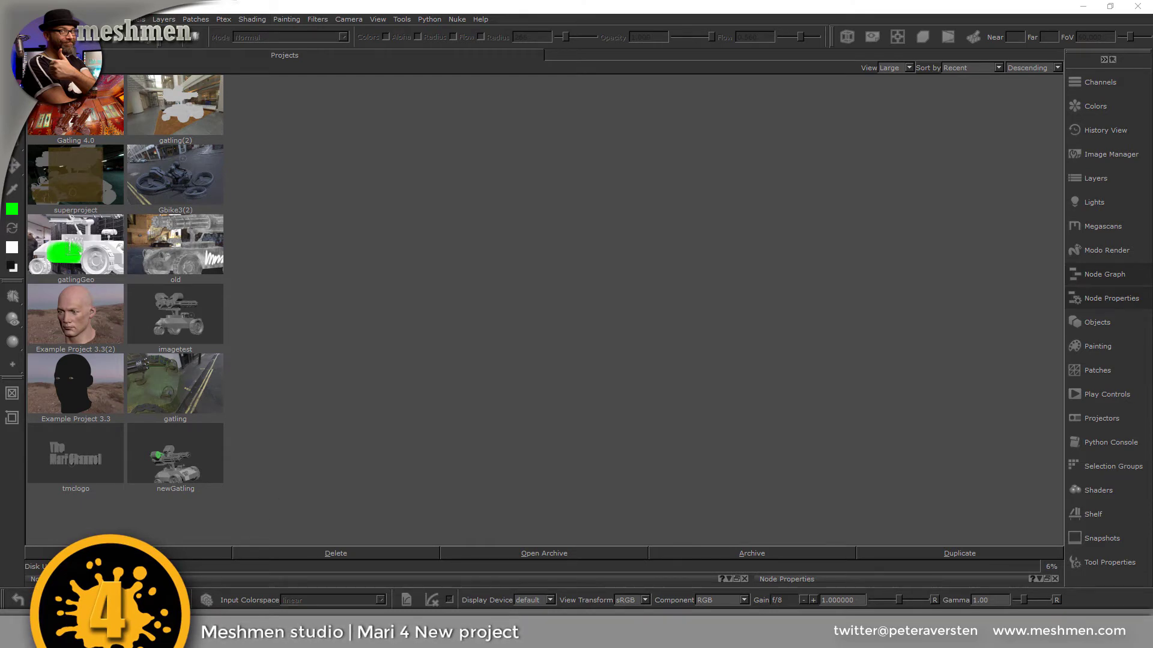
Start a new project, reposition its setup window, and list the Channels category presets.
key(ctrl+n)
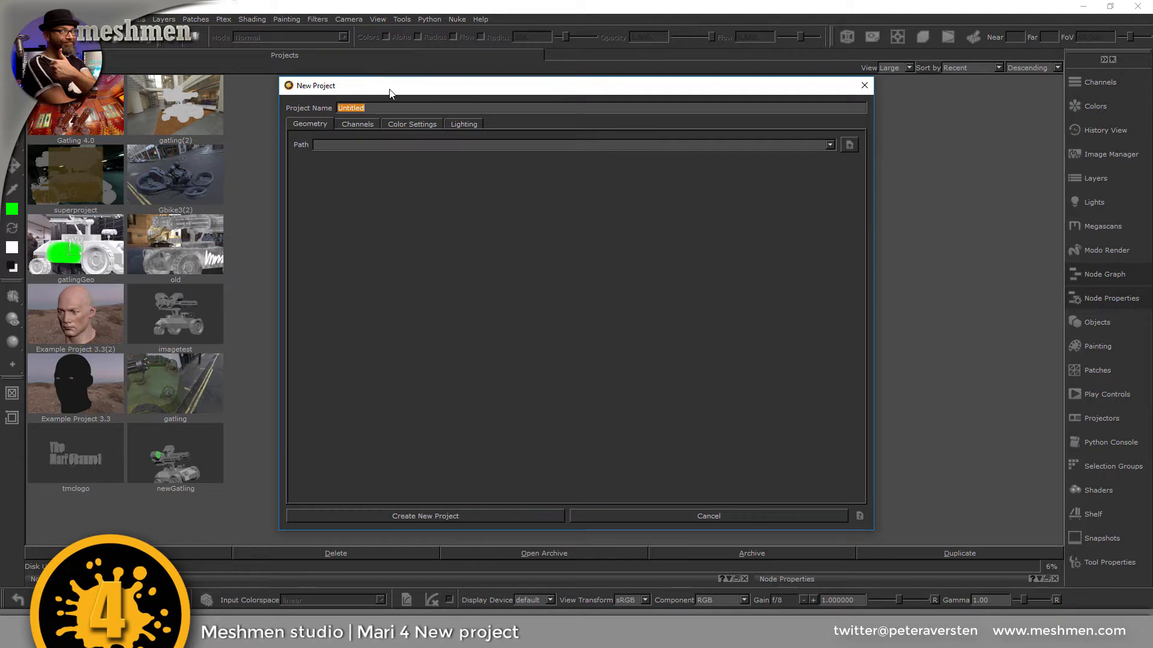
mouse_move(390, 90)
mouse_down()
mouse_move(354, 100)
mouse_move(380, 118)
mouse_up()
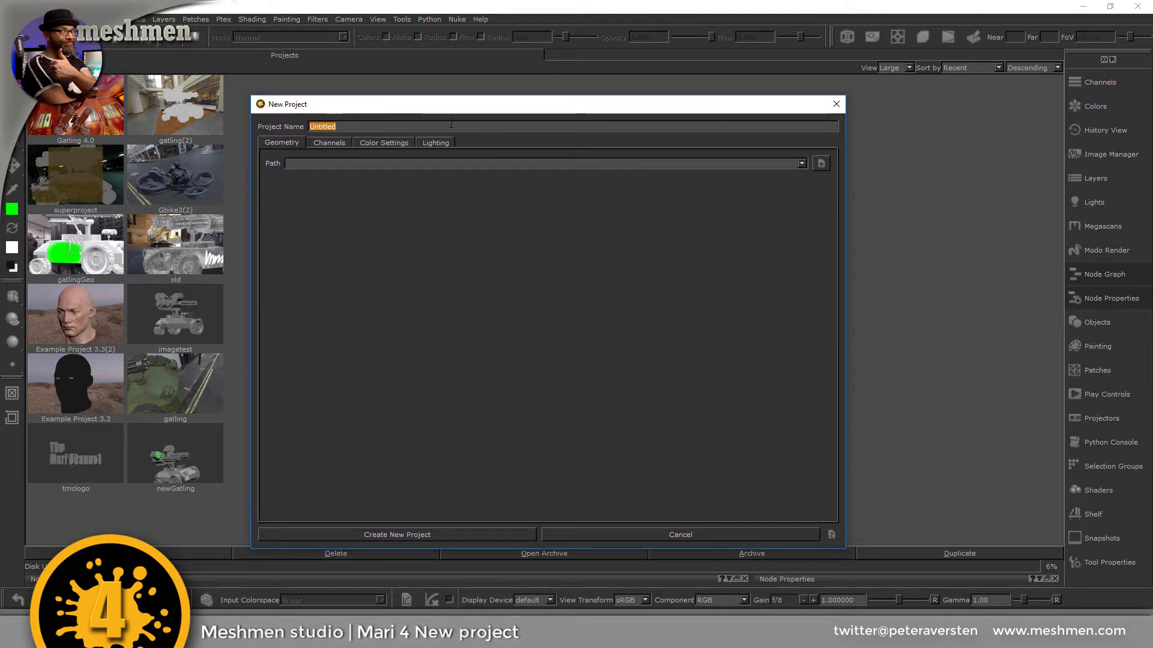
drag(481, 105, 458, 111)
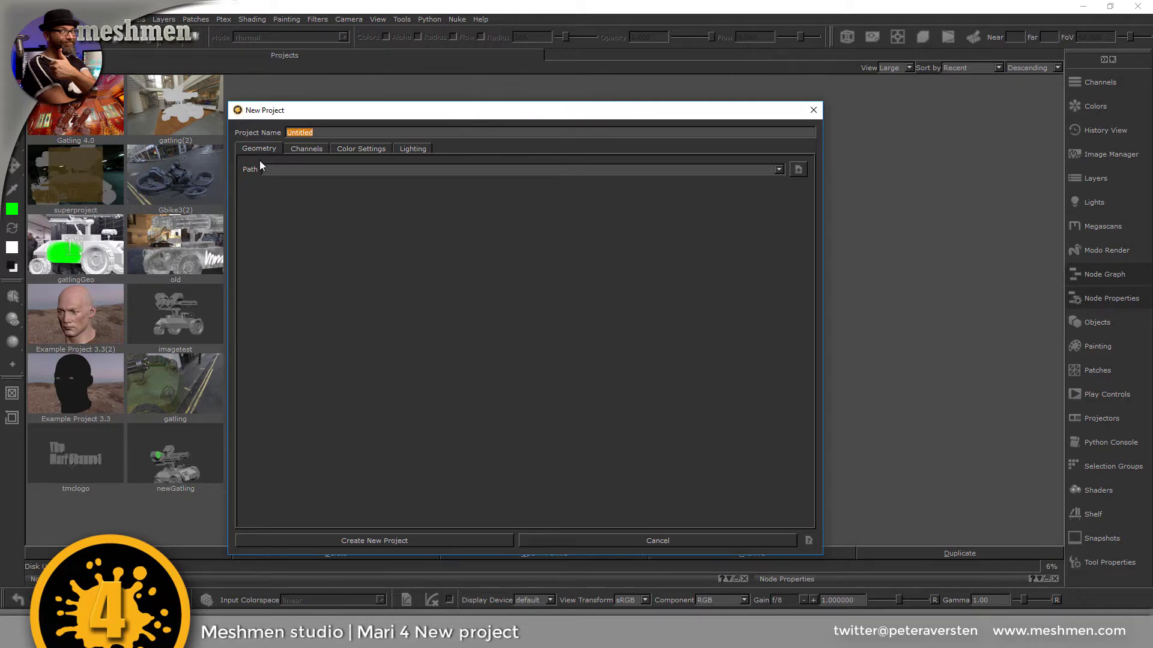
click(305, 149)
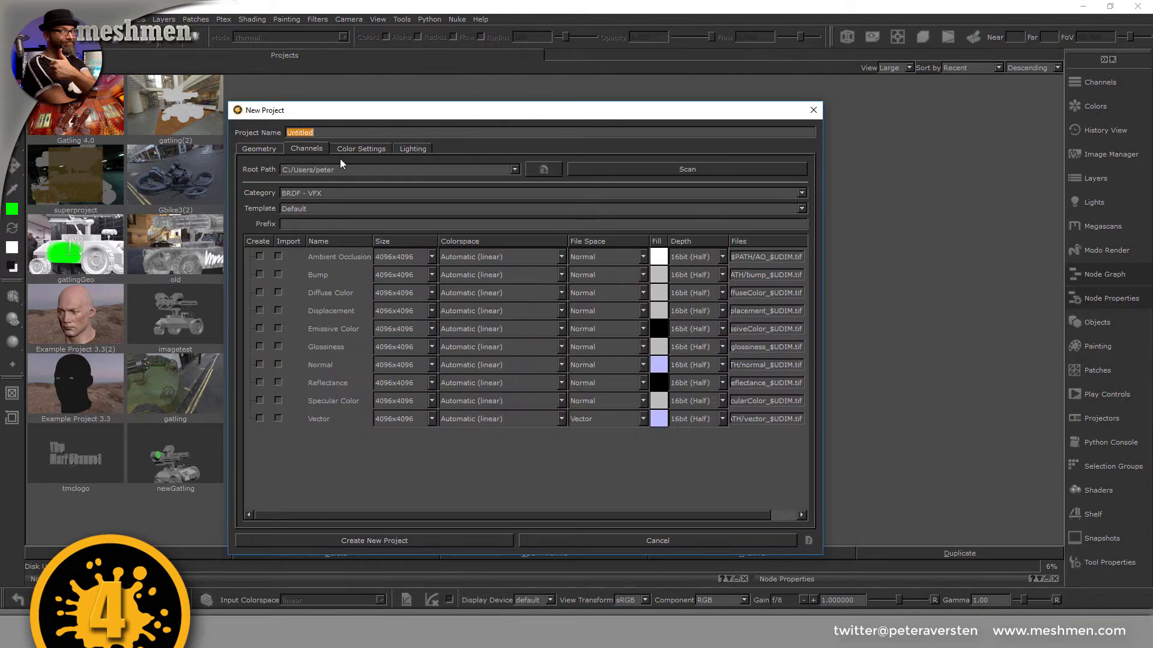
click(315, 195)
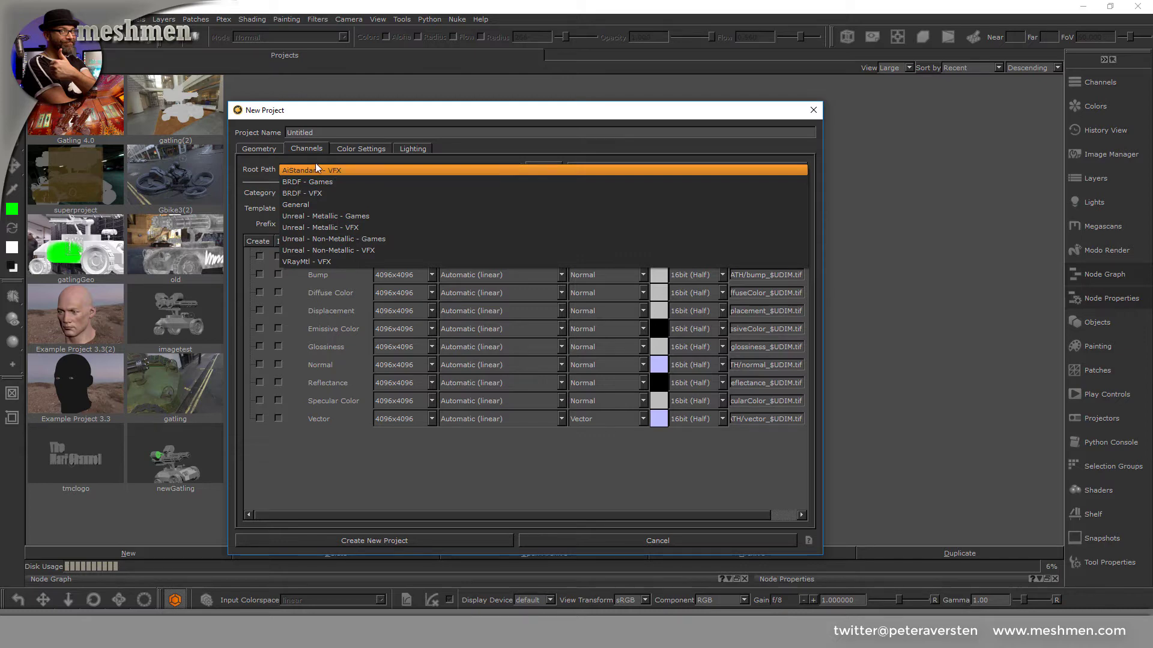
Keep nuke-default as the OCIO config in Color Settings, then check the Lighting options.
click(317, 168)
click(362, 153)
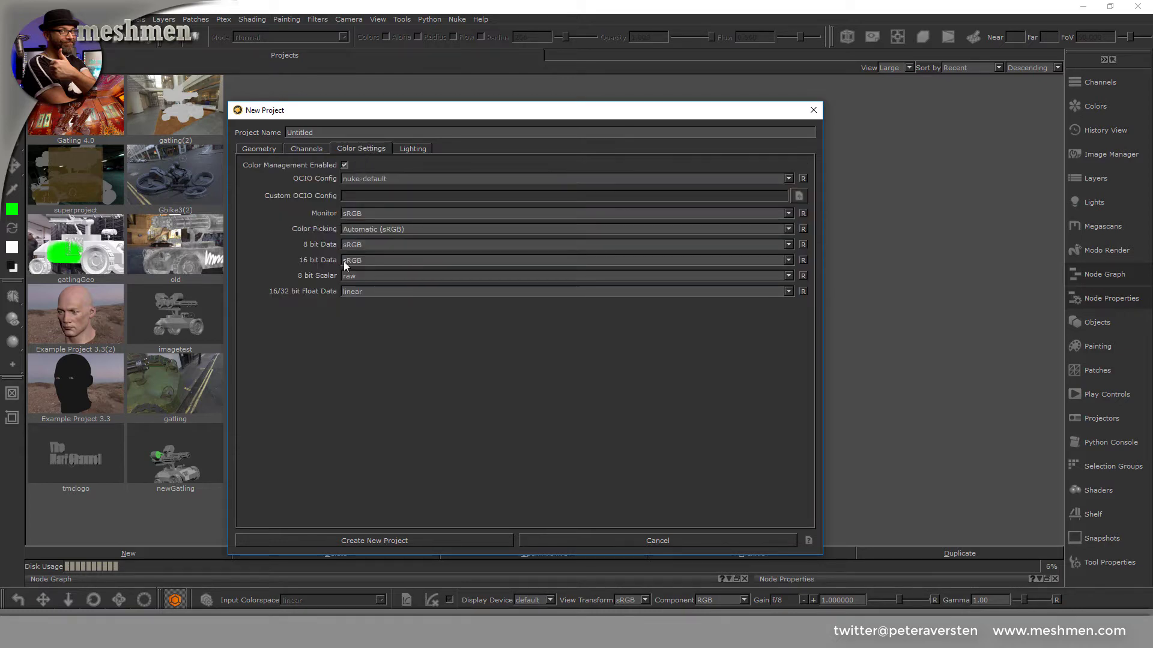
click(389, 178)
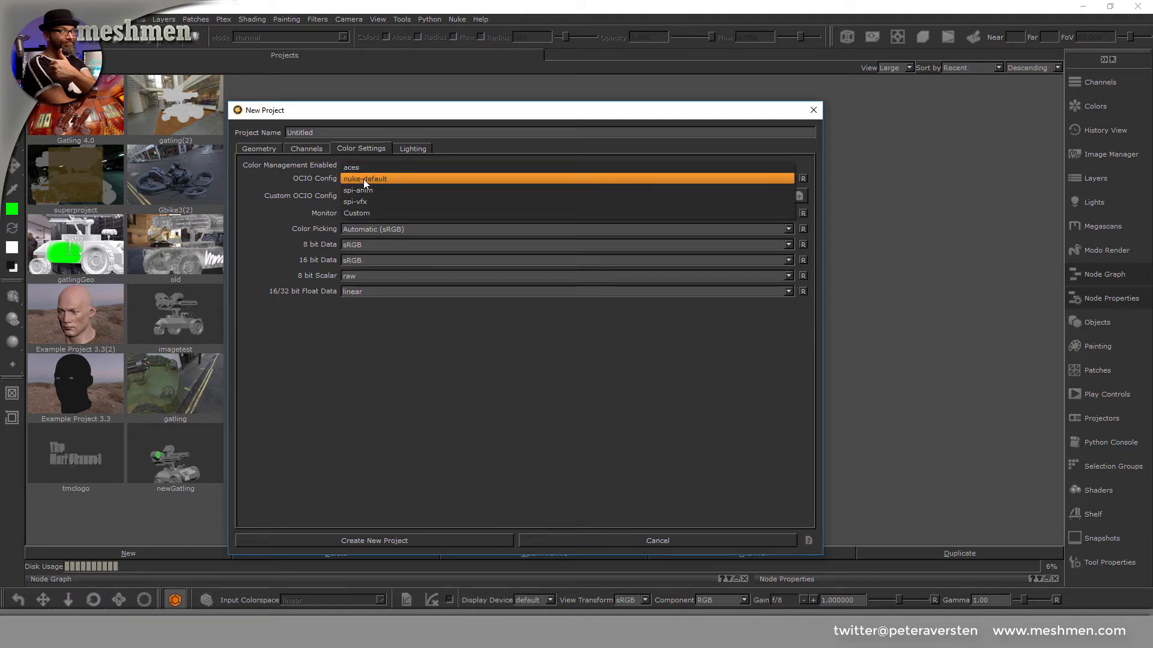
click(361, 178)
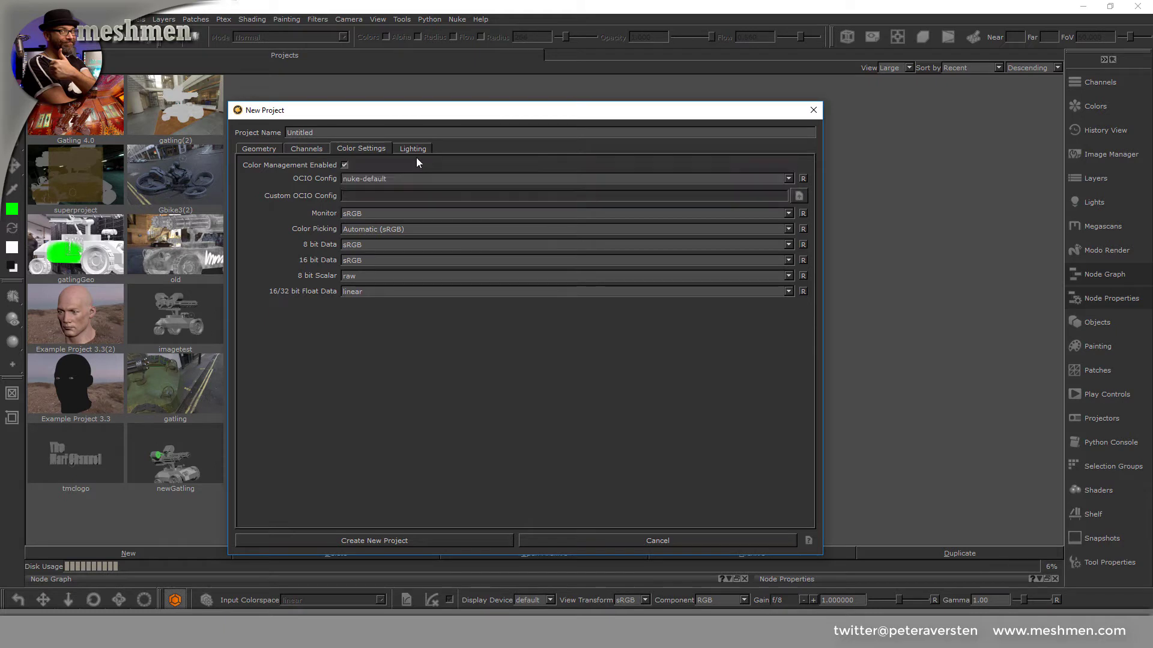
click(418, 149)
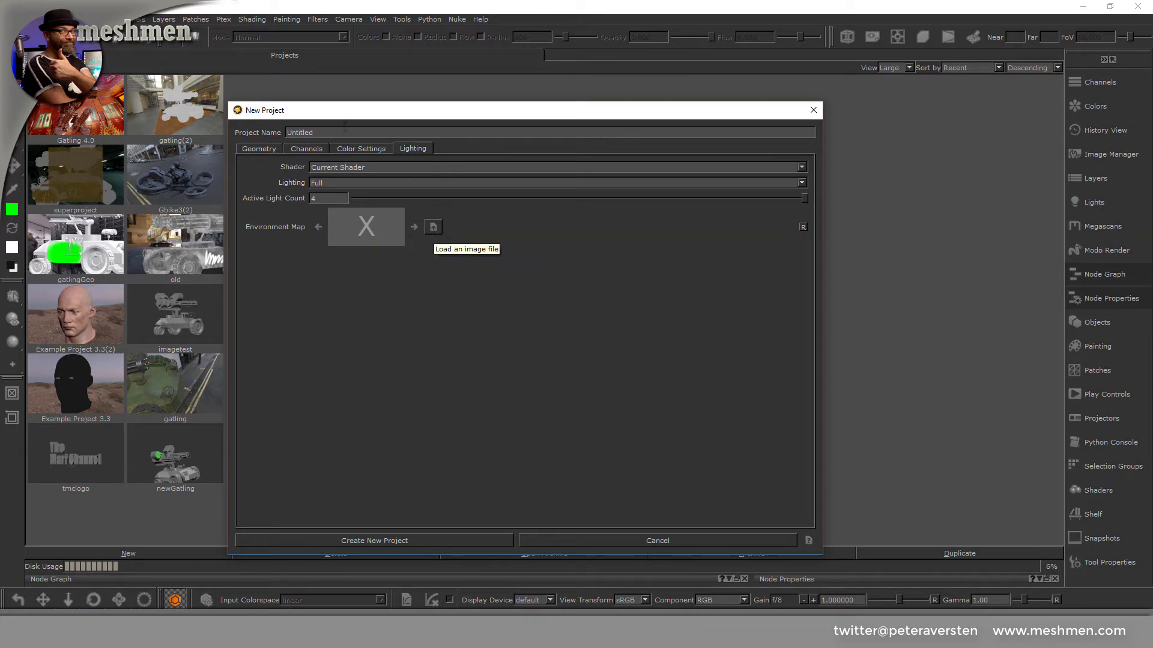
Load gatlingGeo.obj as the project mesh, keeping 'UV if available, Ptex otherwise' mapping.
click(258, 149)
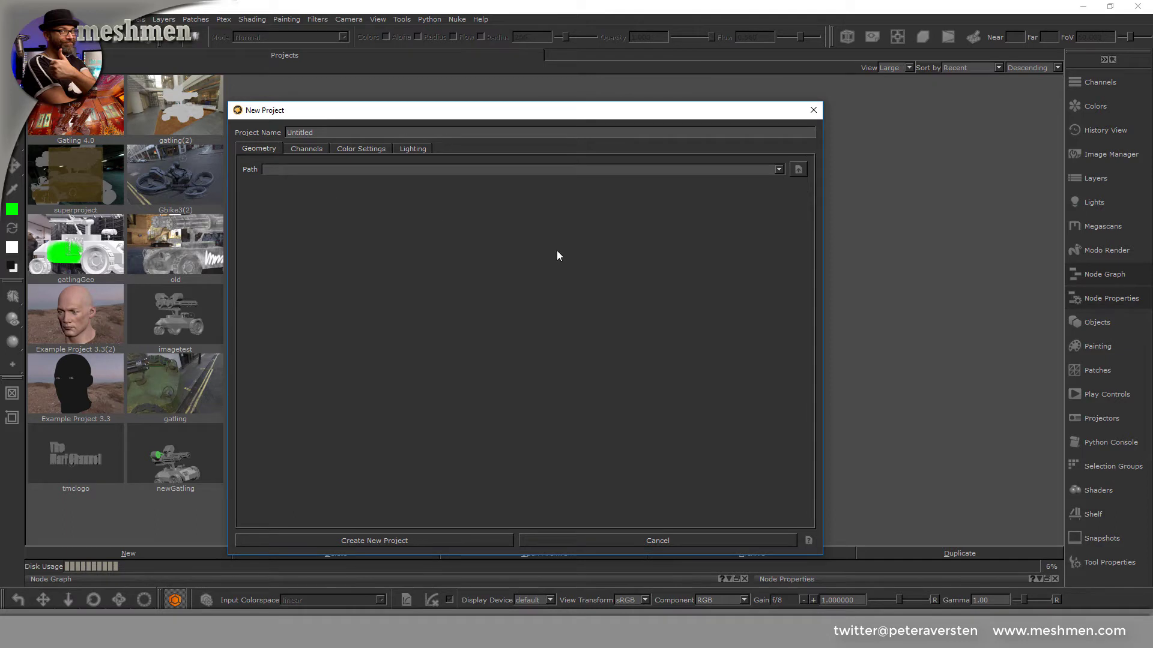
click(796, 171)
click(347, 285)
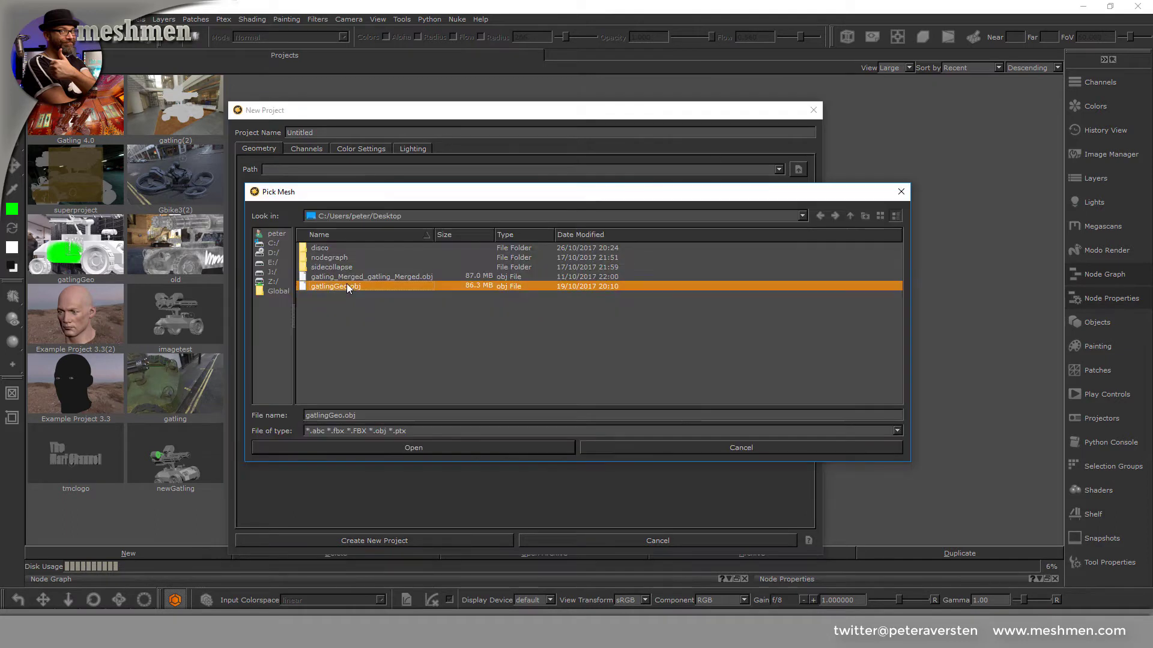
click(411, 447)
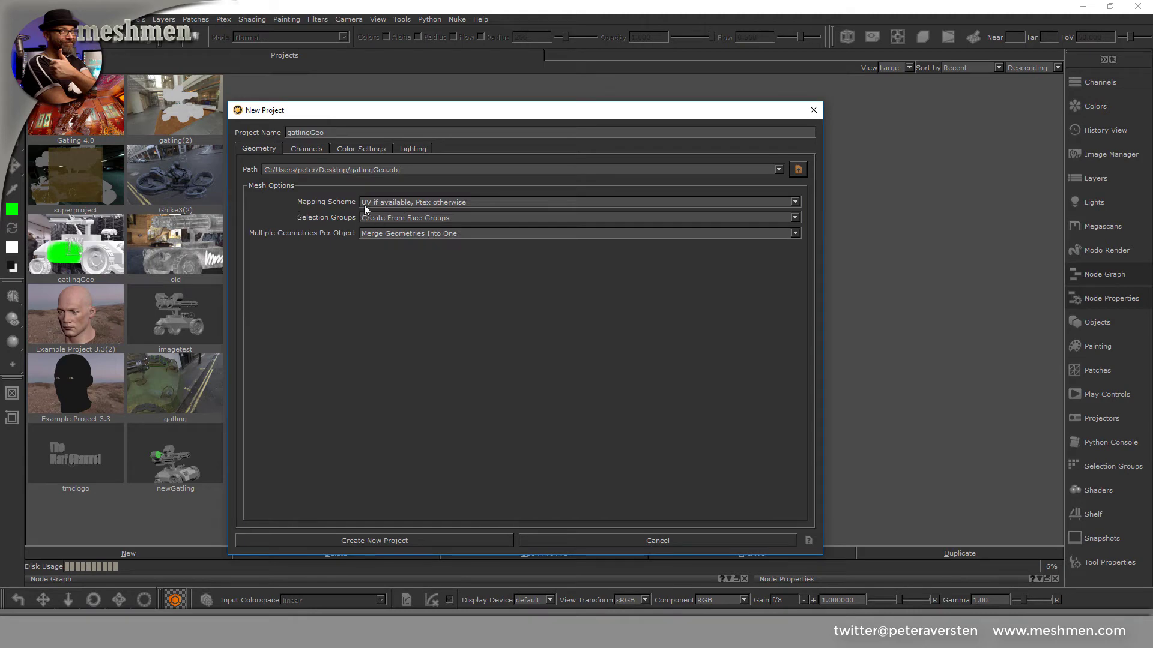
click(442, 203)
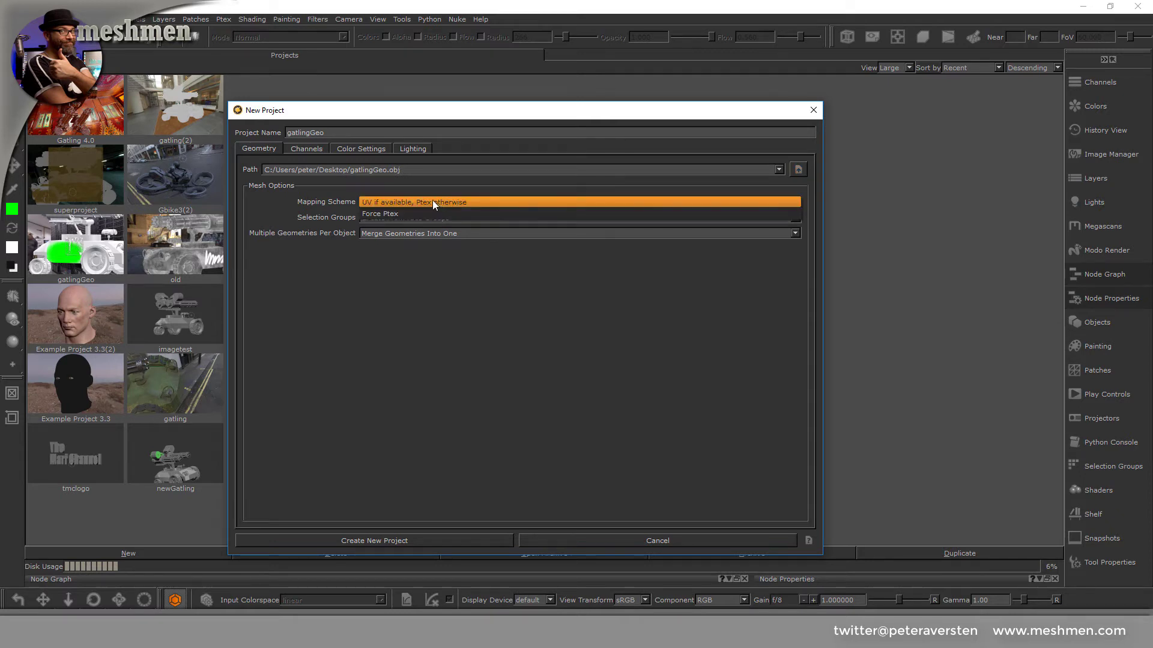
click(443, 191)
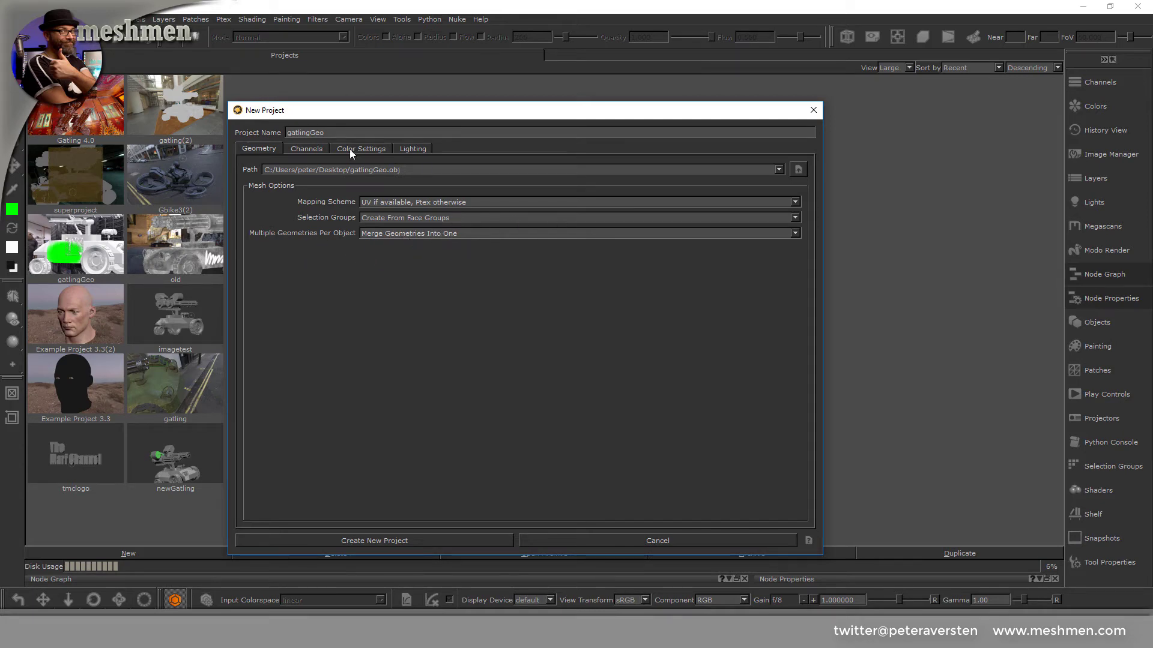
Choose the AiStandard - VFX channel preset and tick Create for Bump Map and Diffuse Color.
click(309, 150)
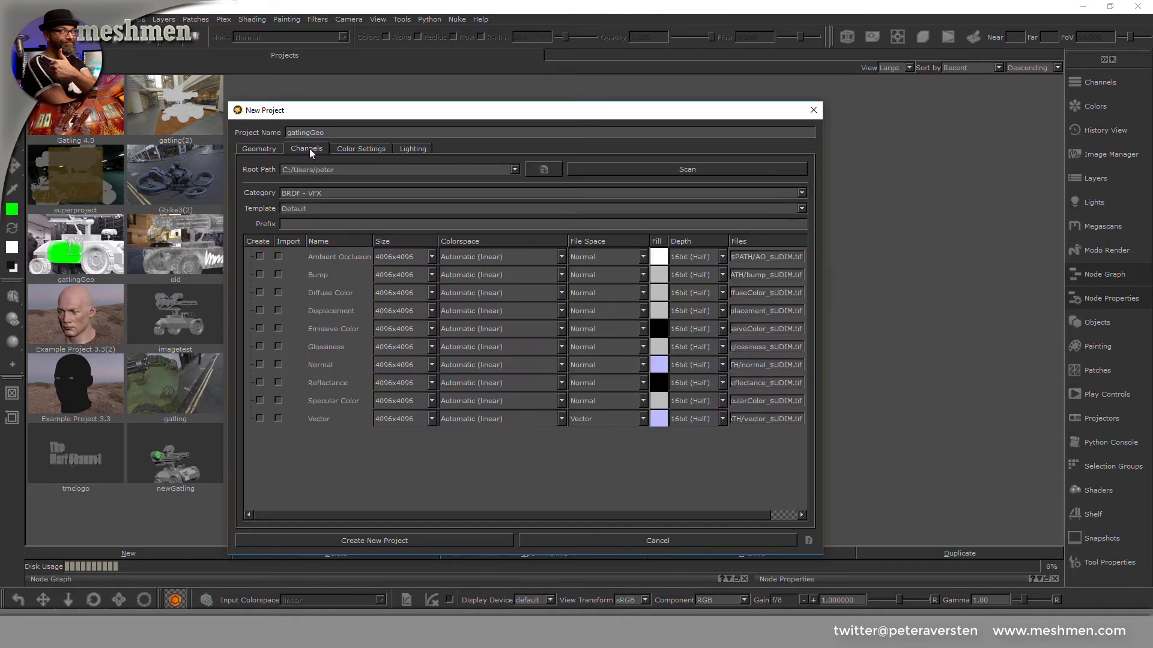
click(302, 192)
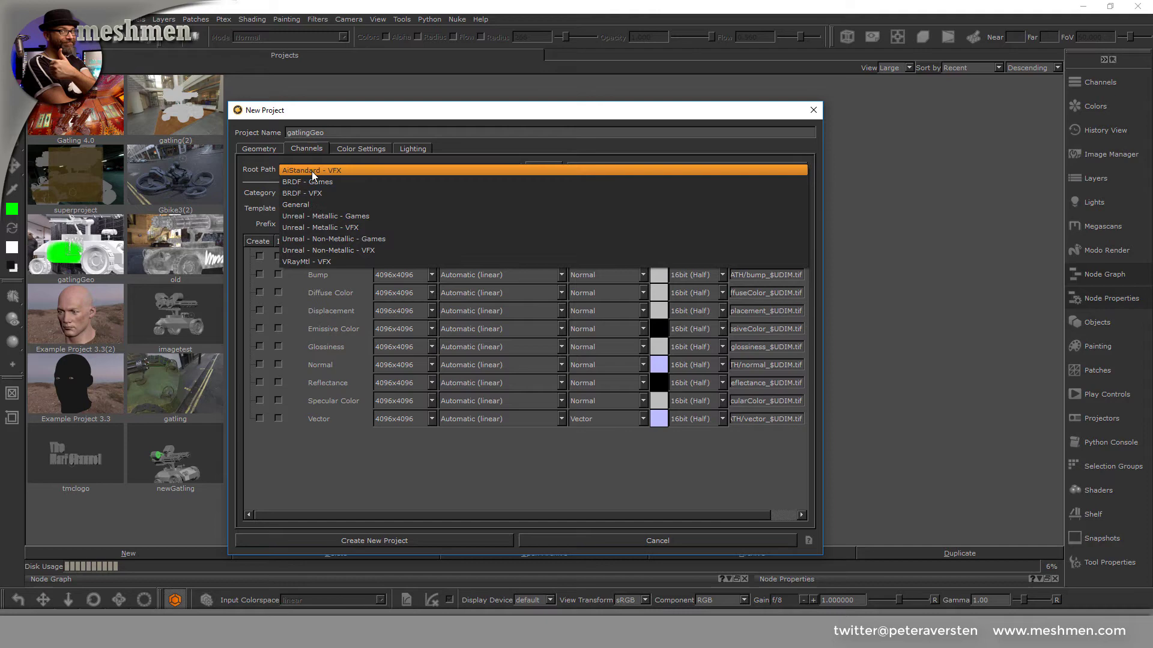
click(313, 169)
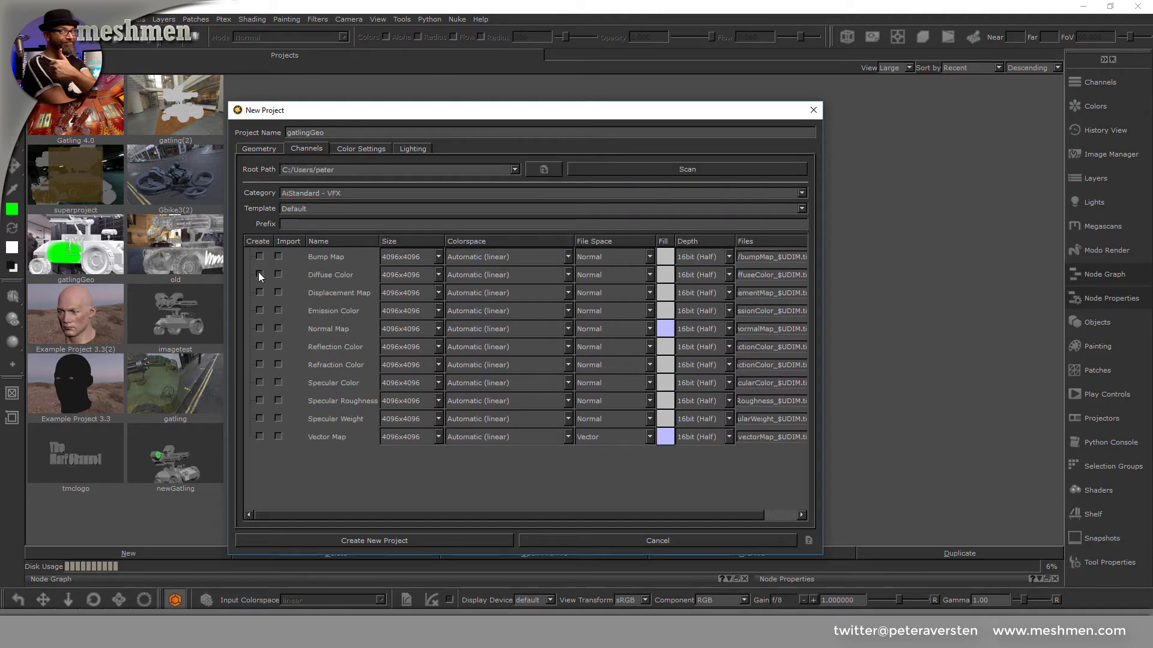
click(260, 257)
click(259, 293)
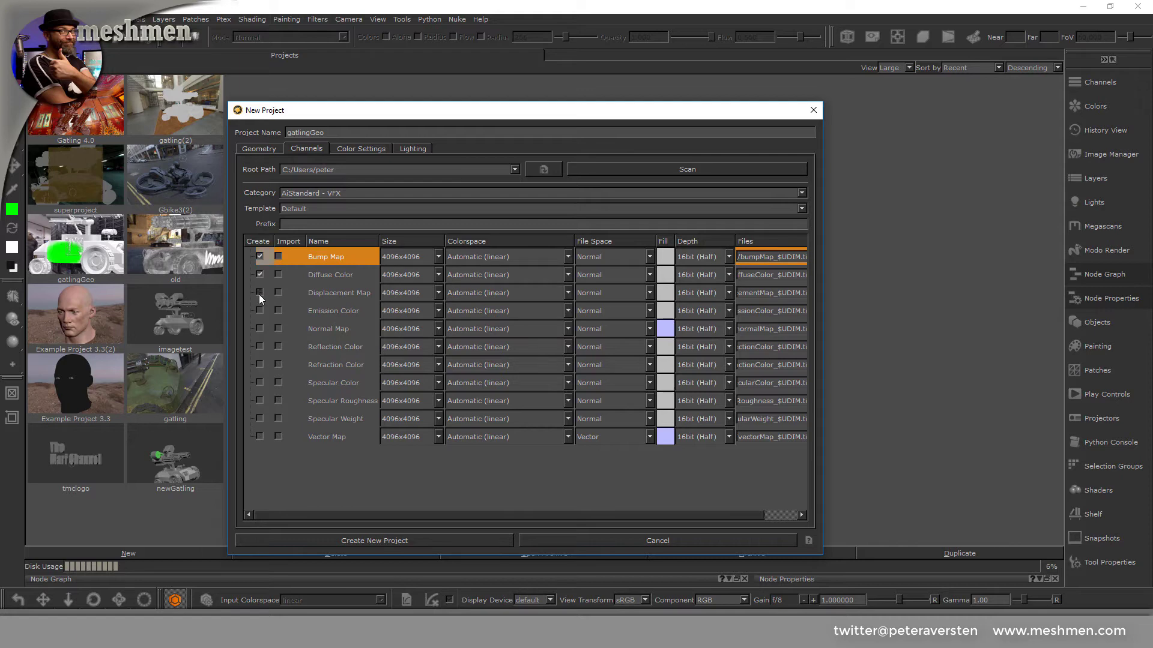
click(387, 148)
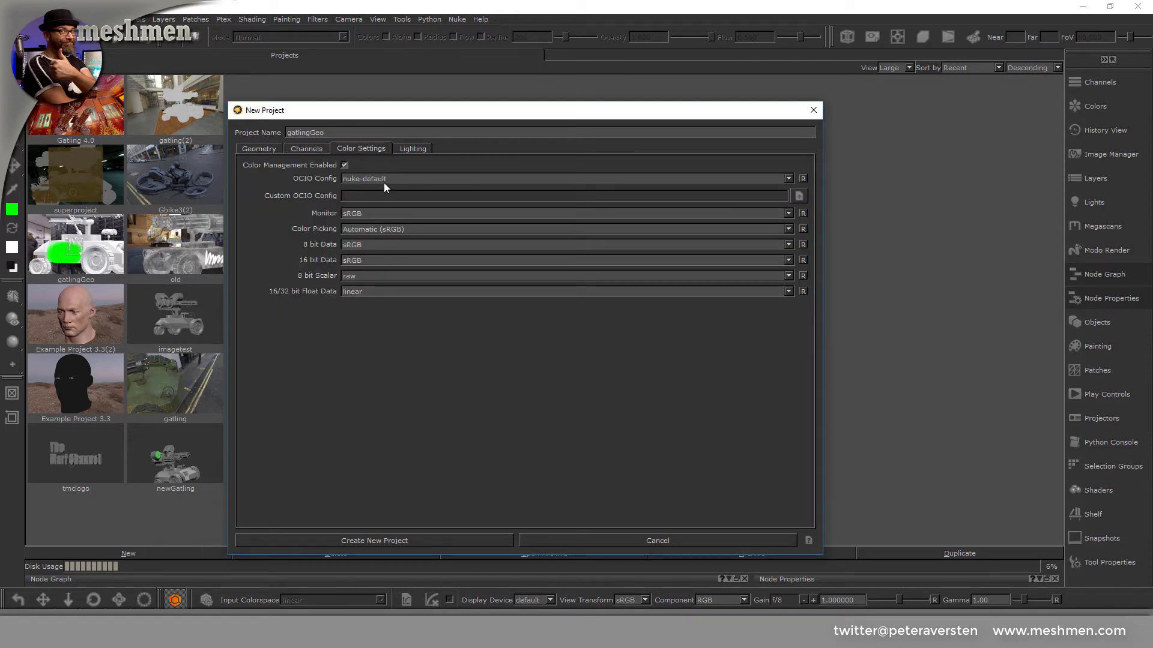
Switch the OCIO config to aces and set the lighting mode to Full with Shadows.
click(383, 177)
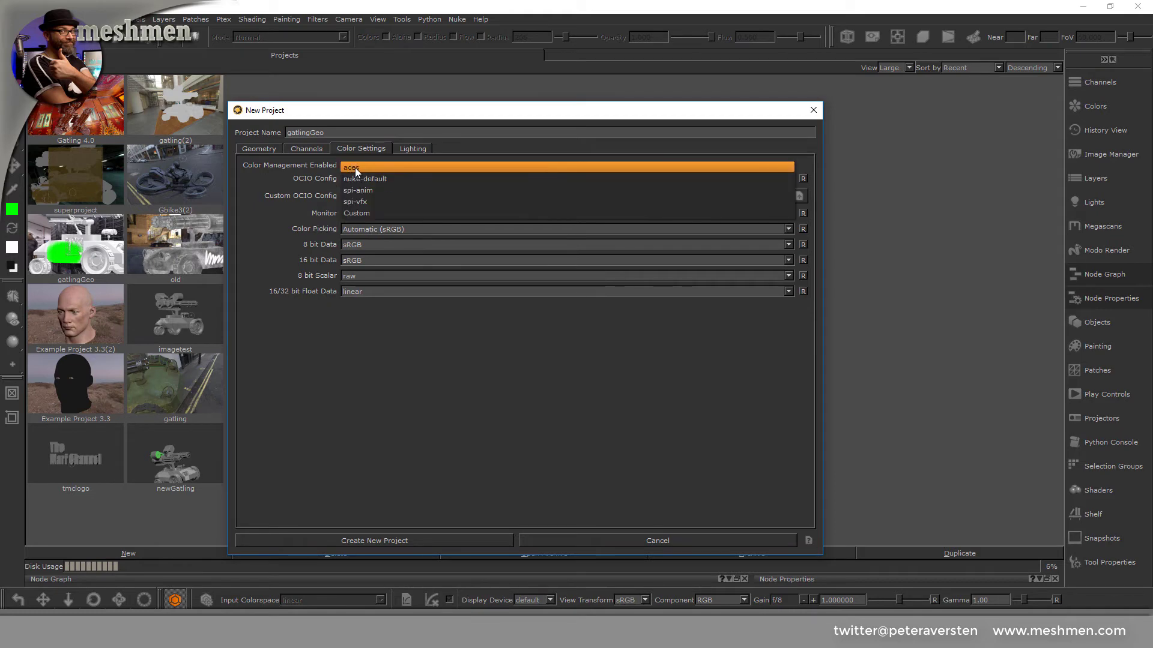
click(357, 168)
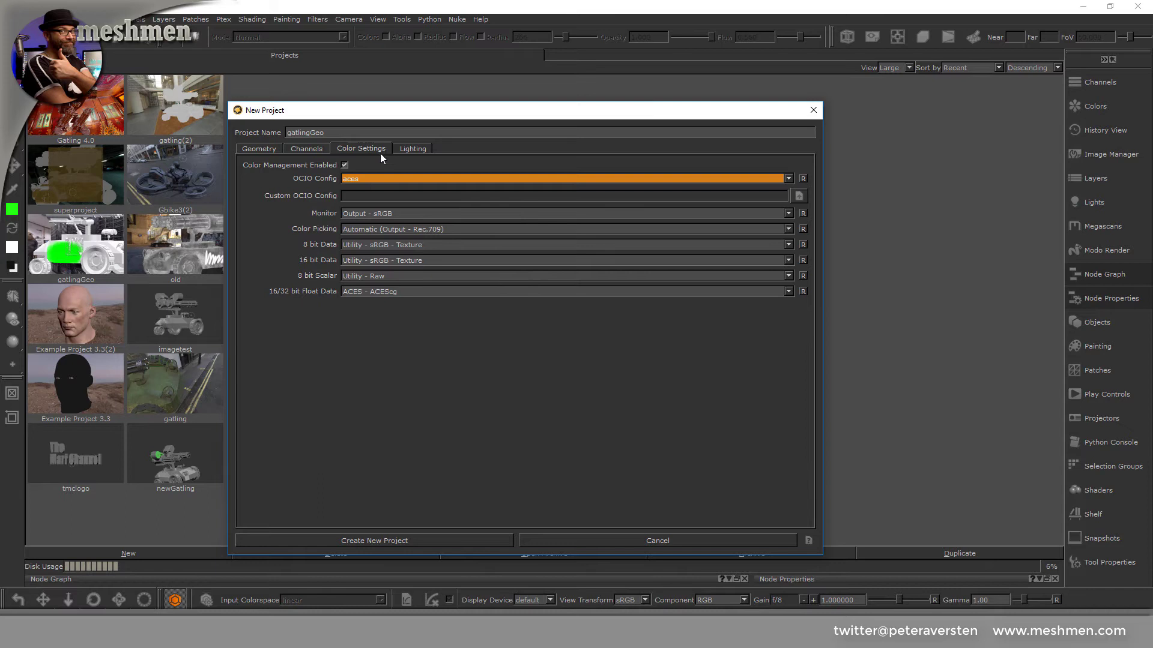
click(418, 152)
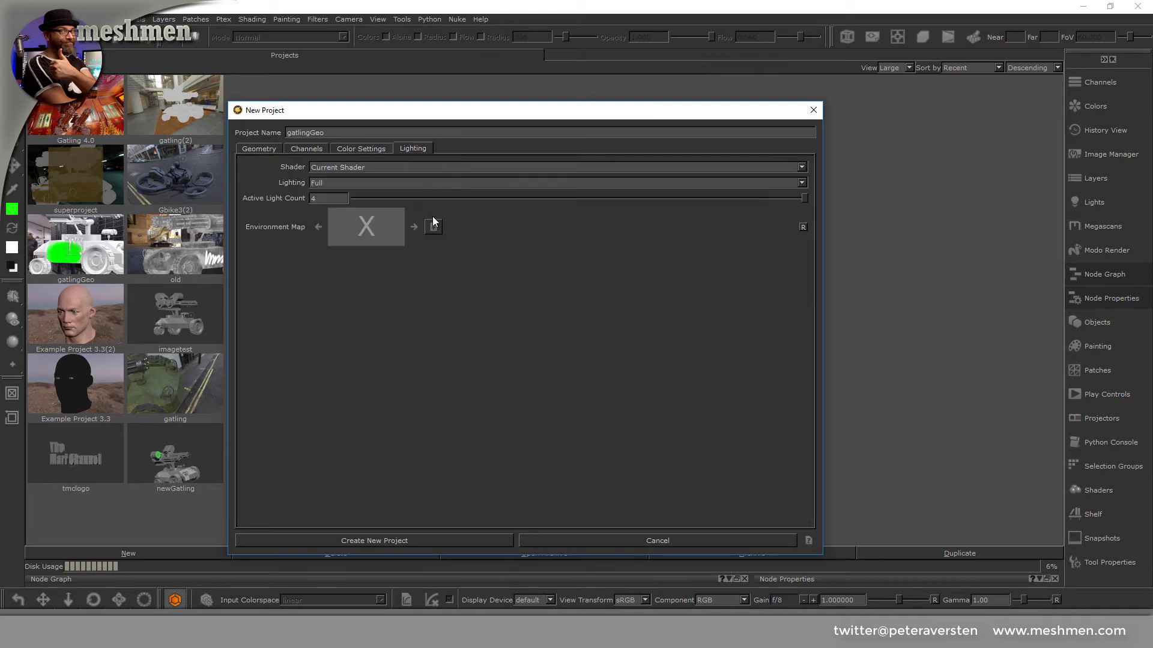
click(349, 183)
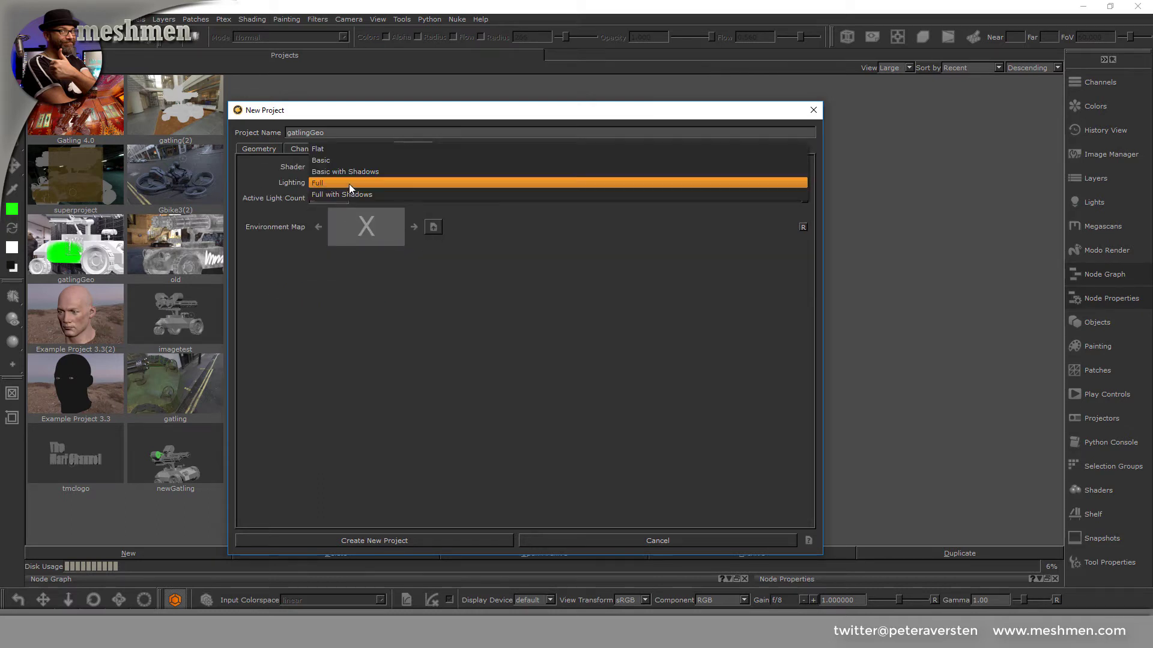
click(358, 195)
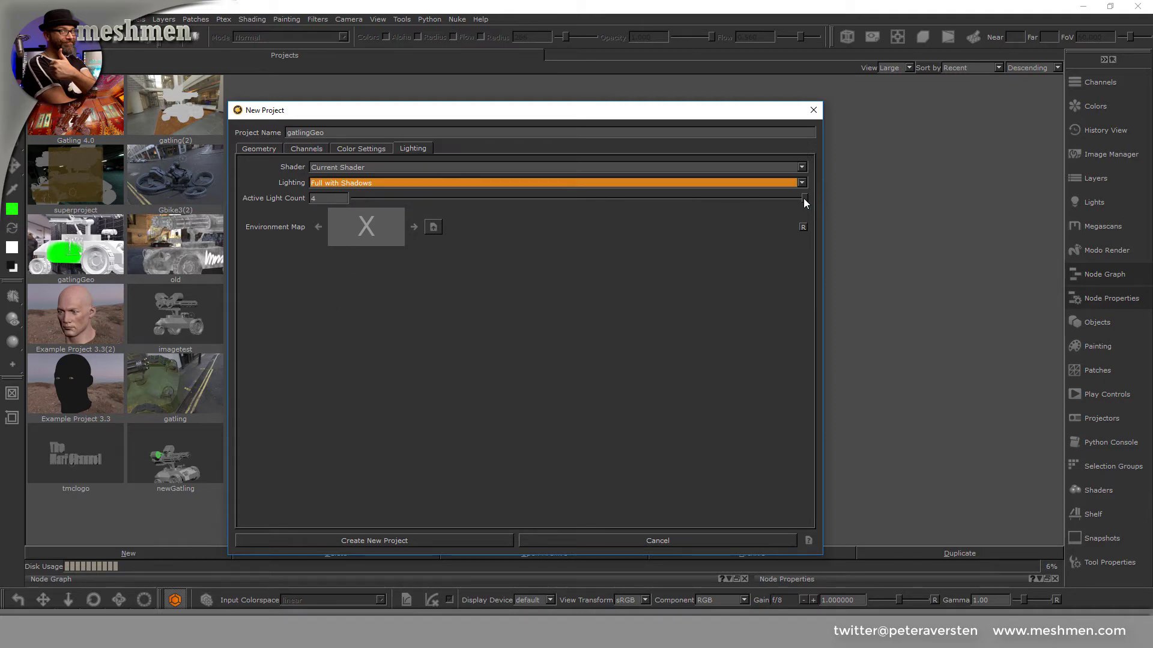
Set active light count to 0 and load serverroom4k.hdr as the environment map.
drag(803, 199, 367, 204)
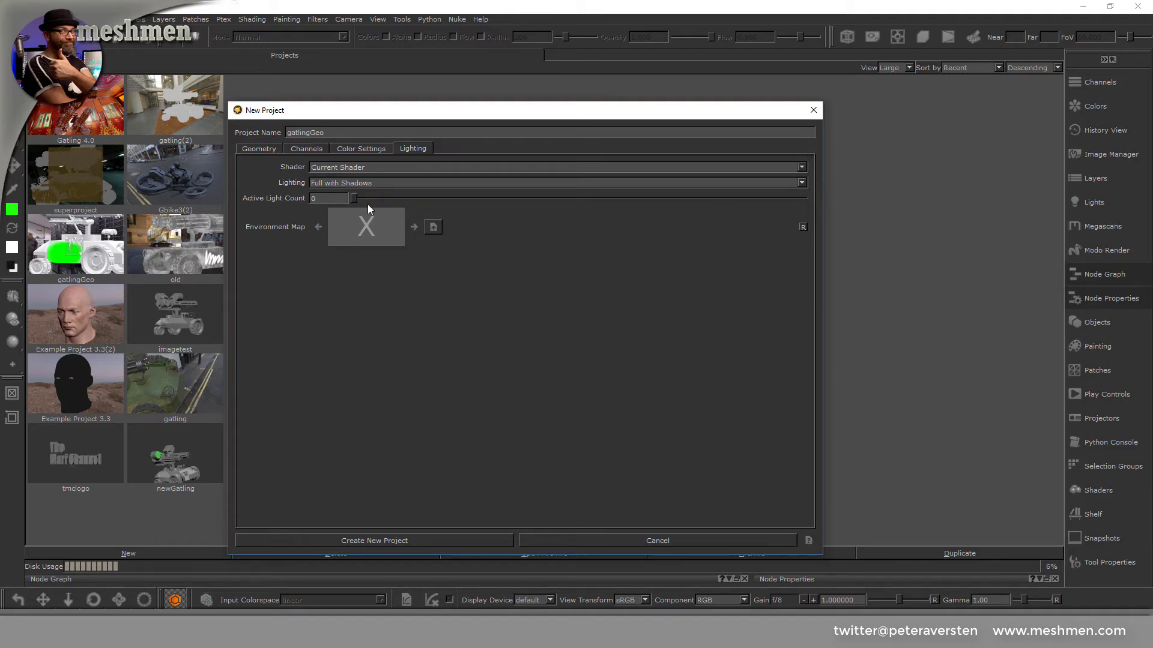
click(433, 227)
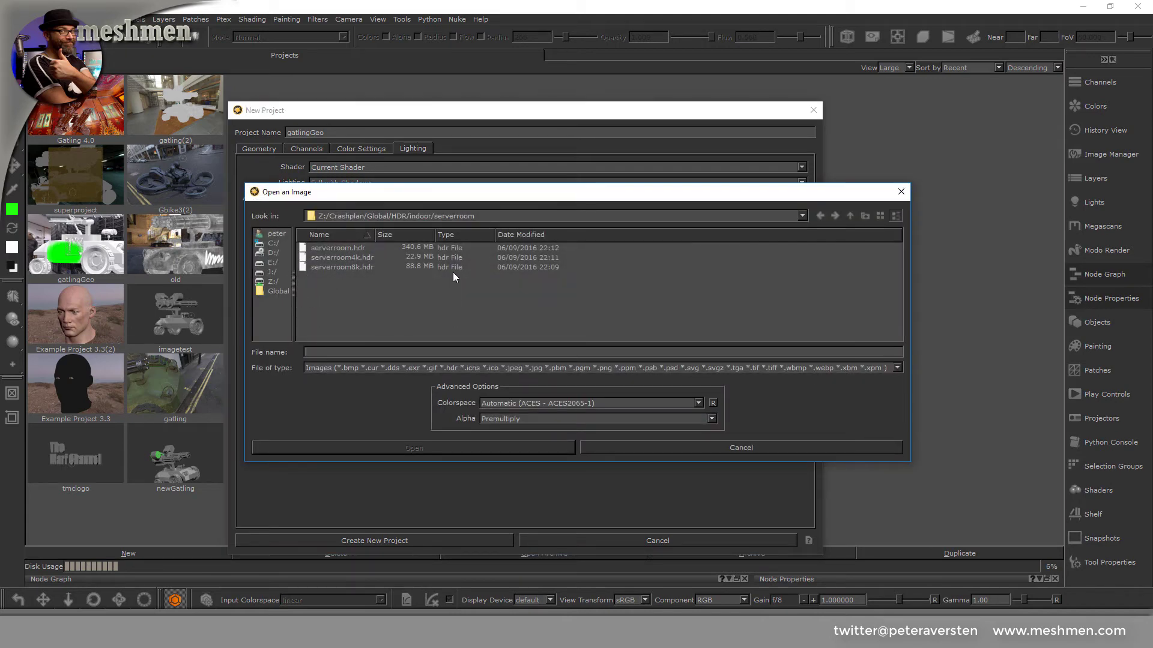
click(355, 259)
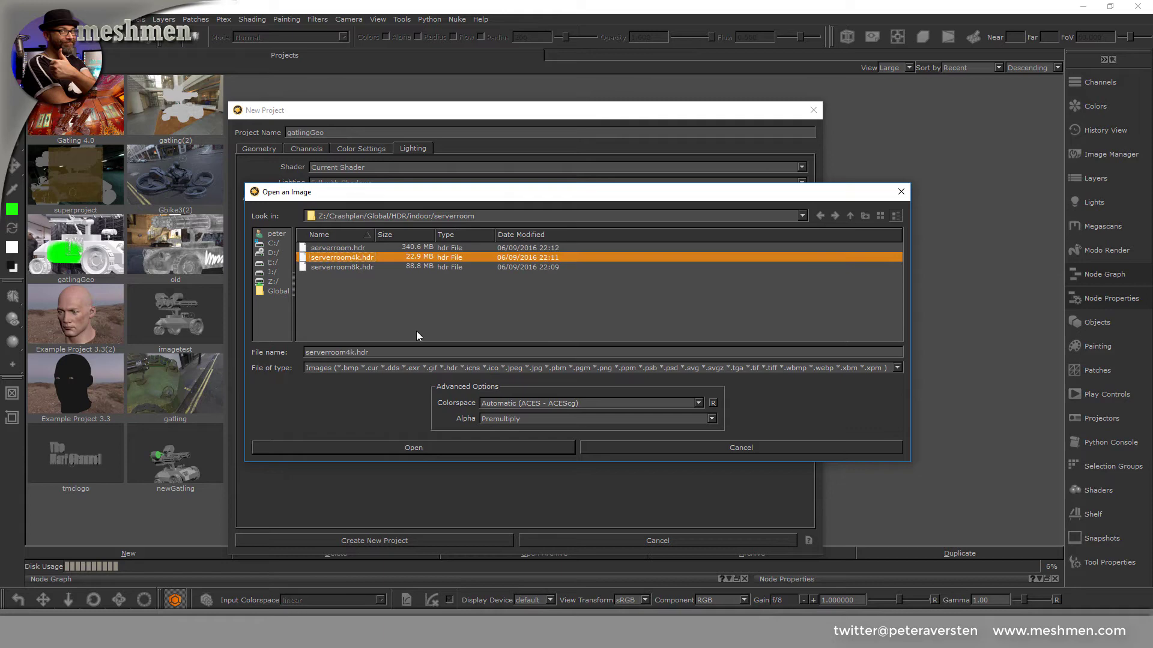
click(412, 448)
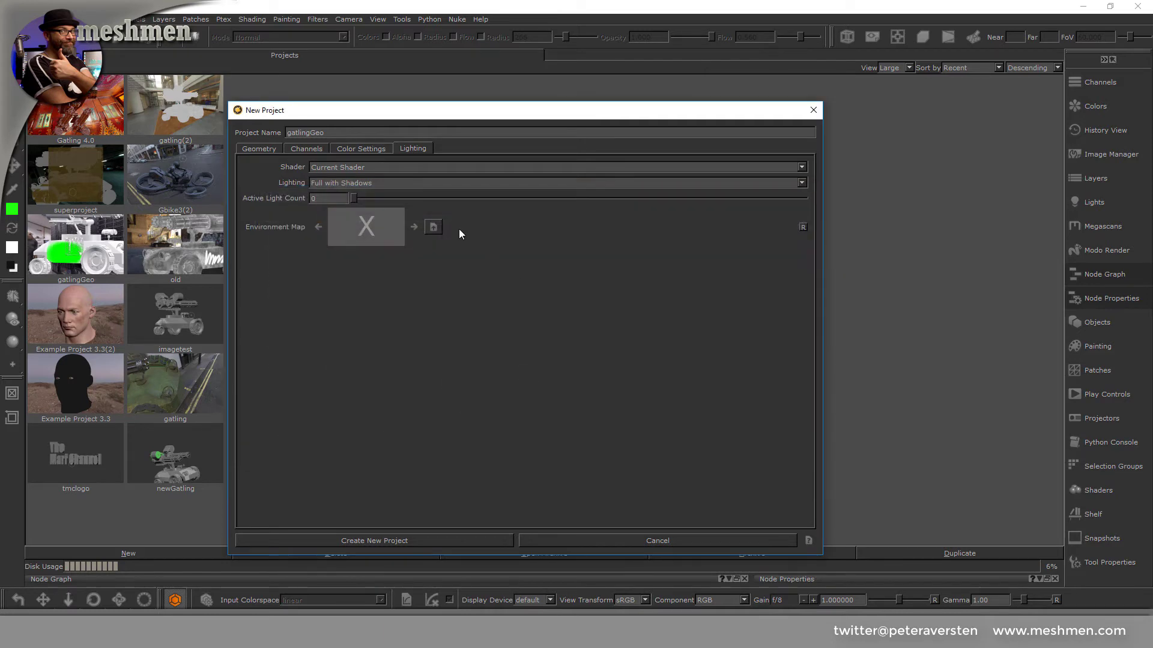
Create the gatlingGeo project, orbit the model, and toggle the scene lights on and off.
click(393, 541)
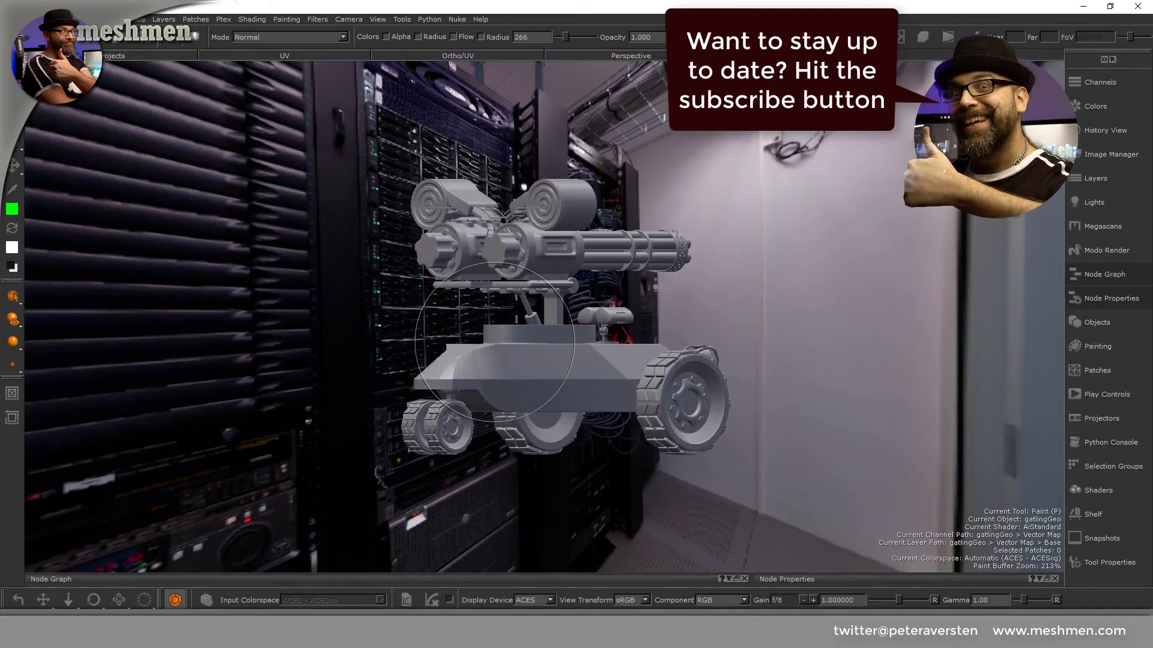
mouse_move(493, 340)
alt+mouse_down()
mouse_move(561, 434)
mouse_move(472, 395)
mouse_move(468, 424)
alt+mouse_up()
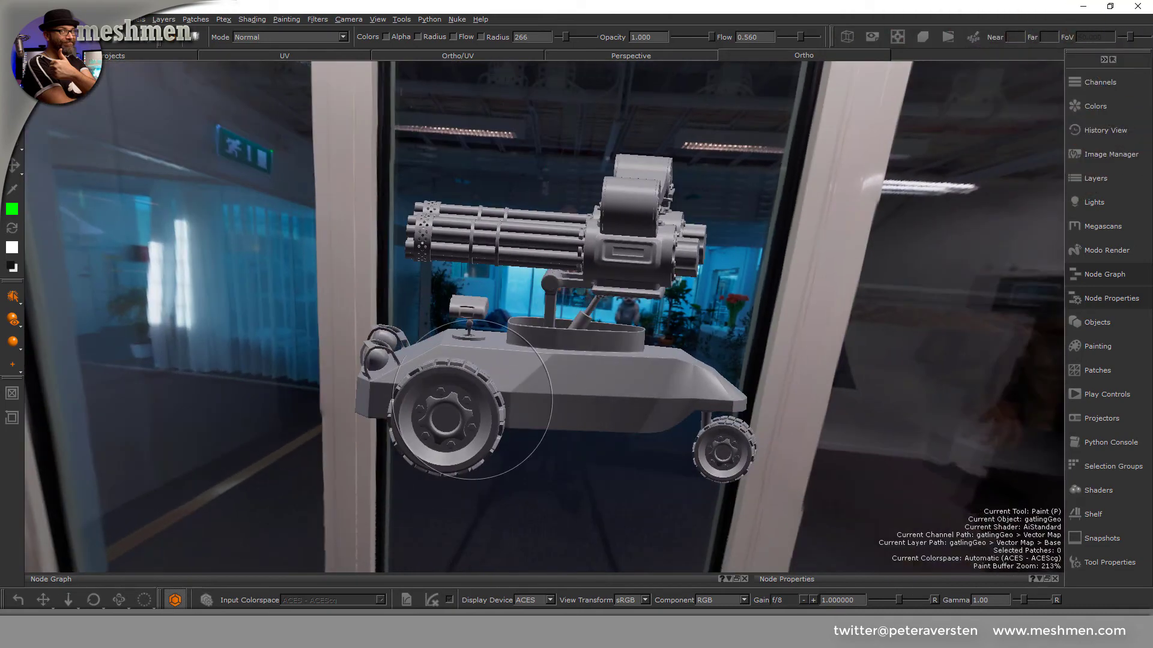
click(1099, 203)
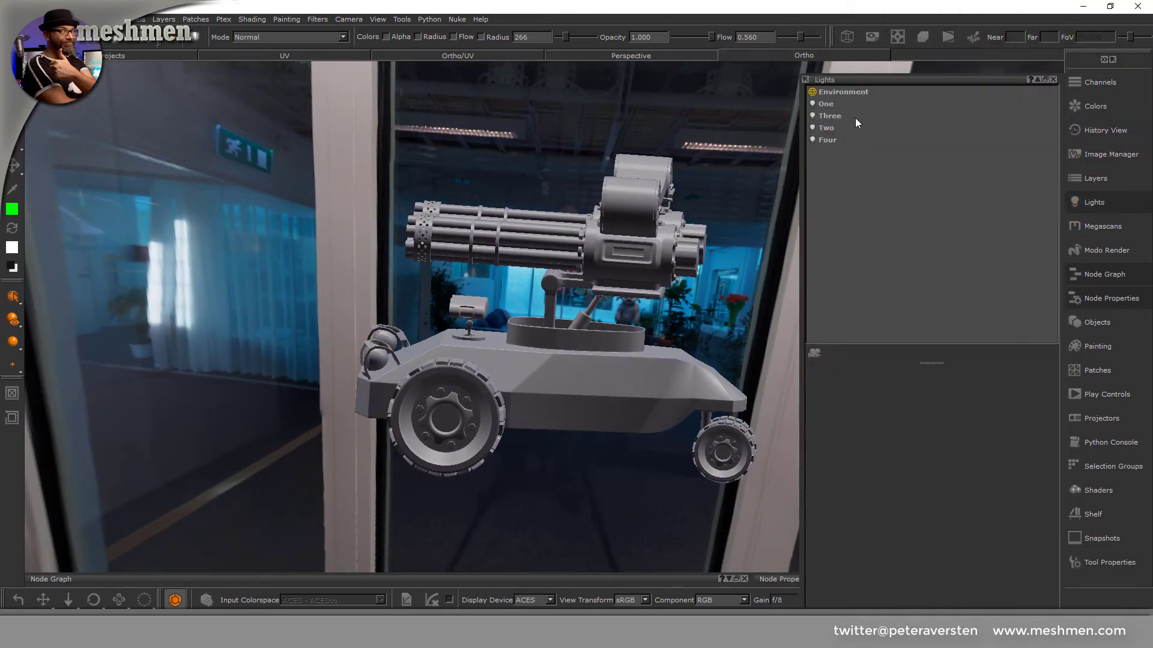
click(811, 104)
click(811, 128)
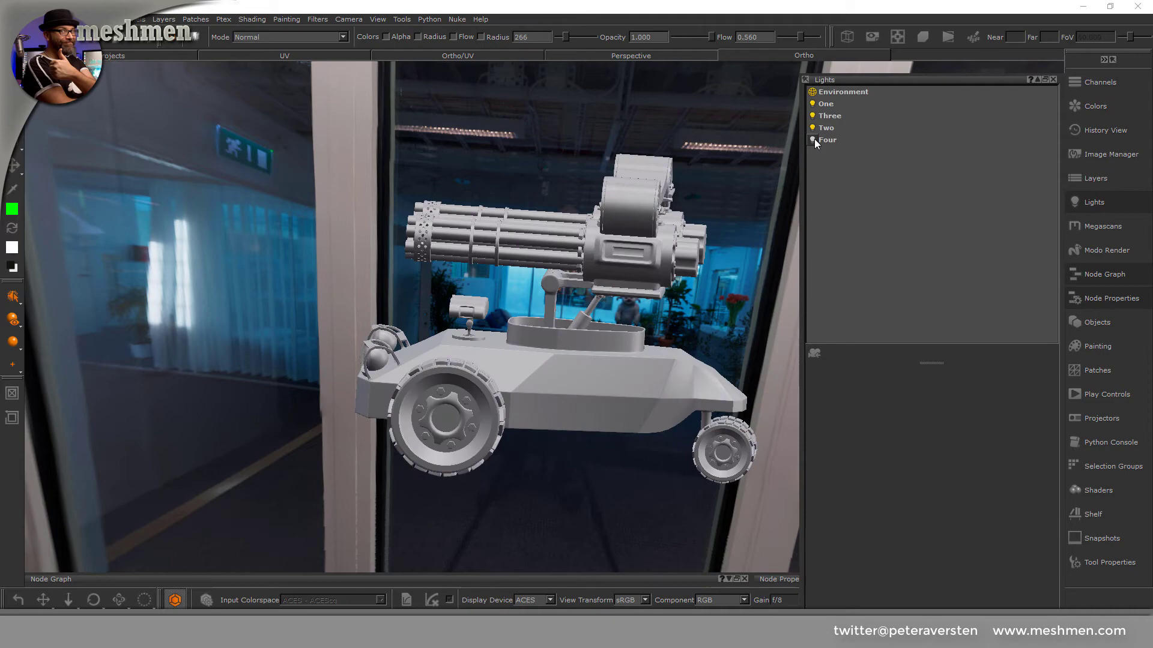
click(813, 139)
click(811, 115)
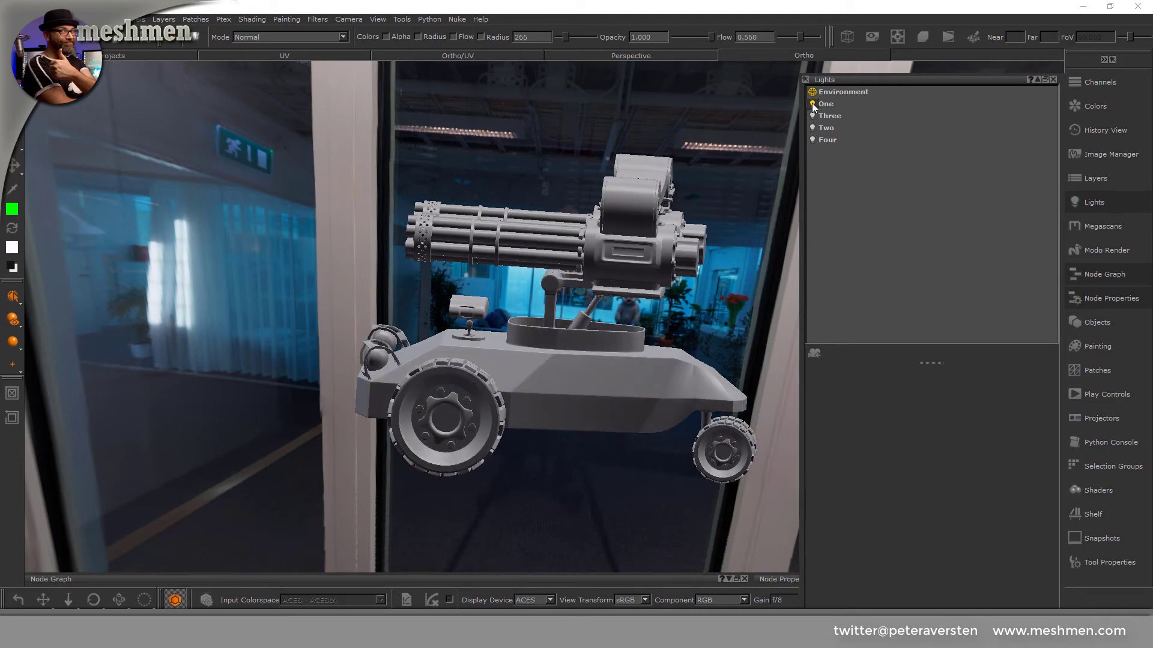
mouse_move(689, 278)
alt+mouse_down()
mouse_move(757, 343)
mouse_move(982, 100)
alt+mouse_up()
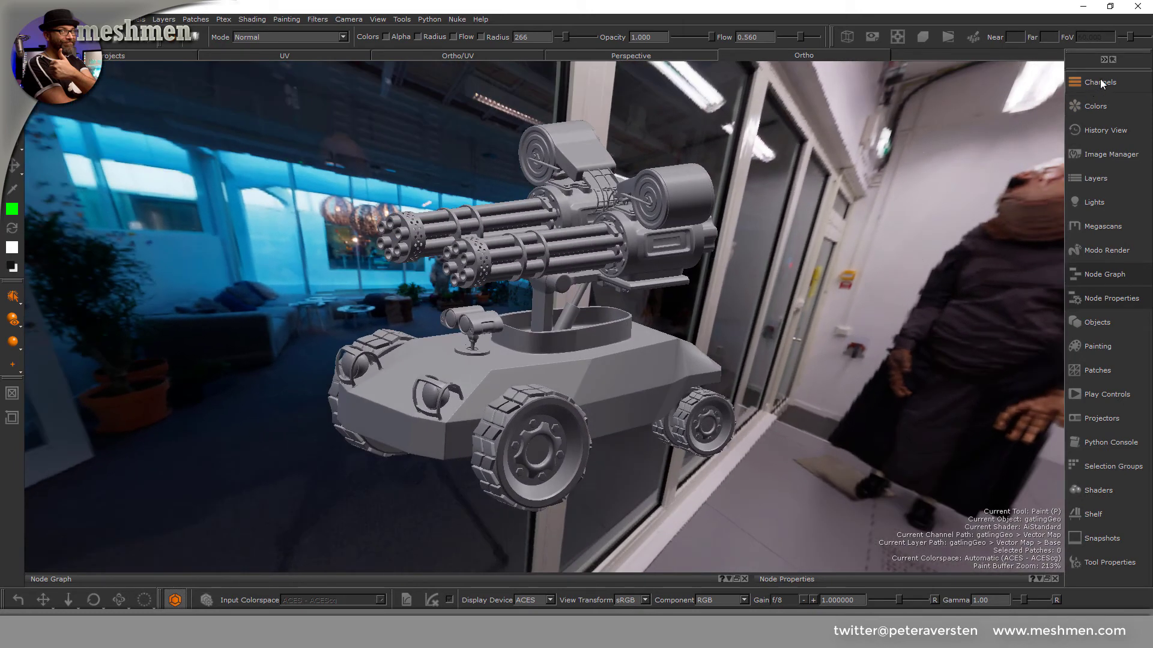
click(1102, 81)
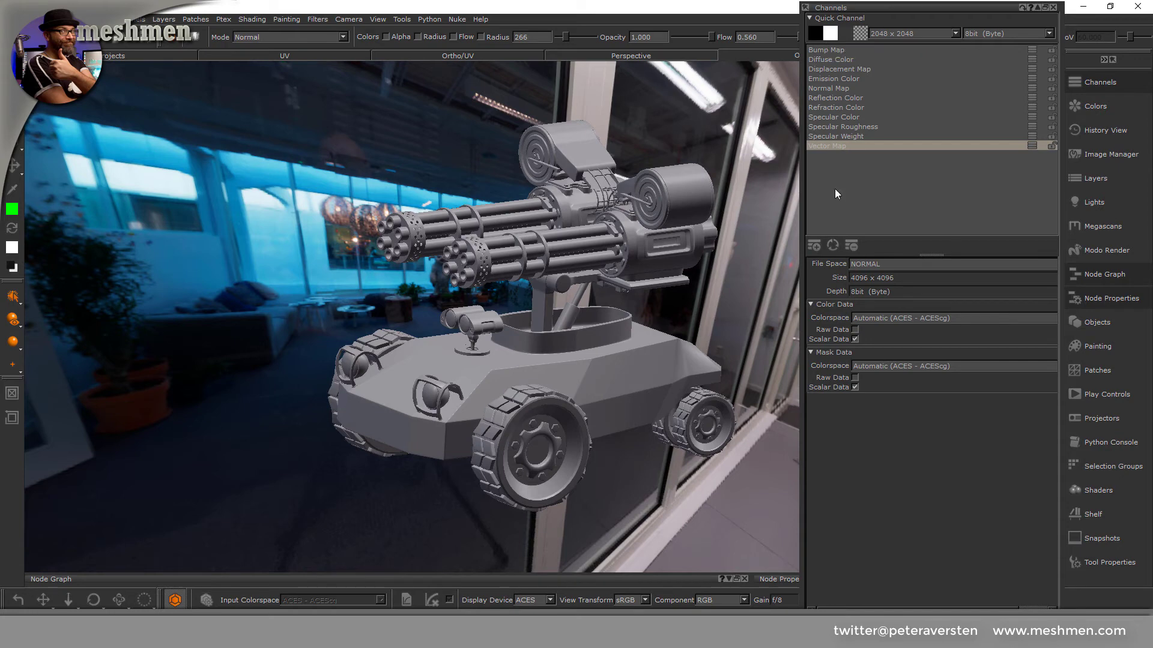
click(1109, 491)
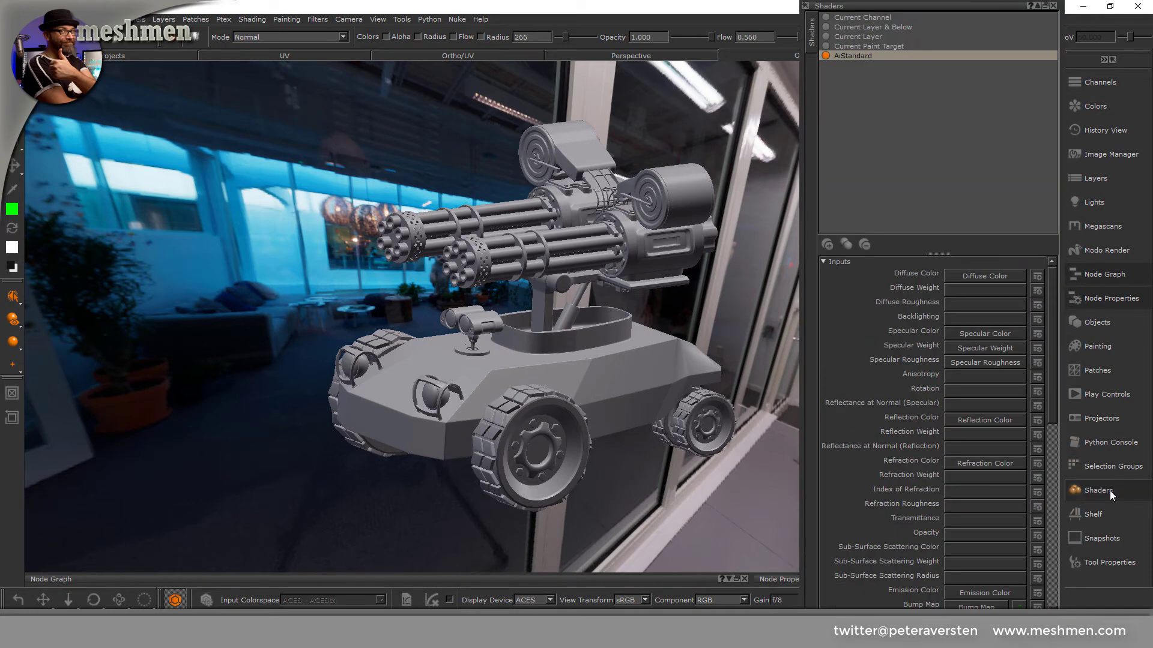
click(848, 56)
drag(1052, 356, 1059, 485)
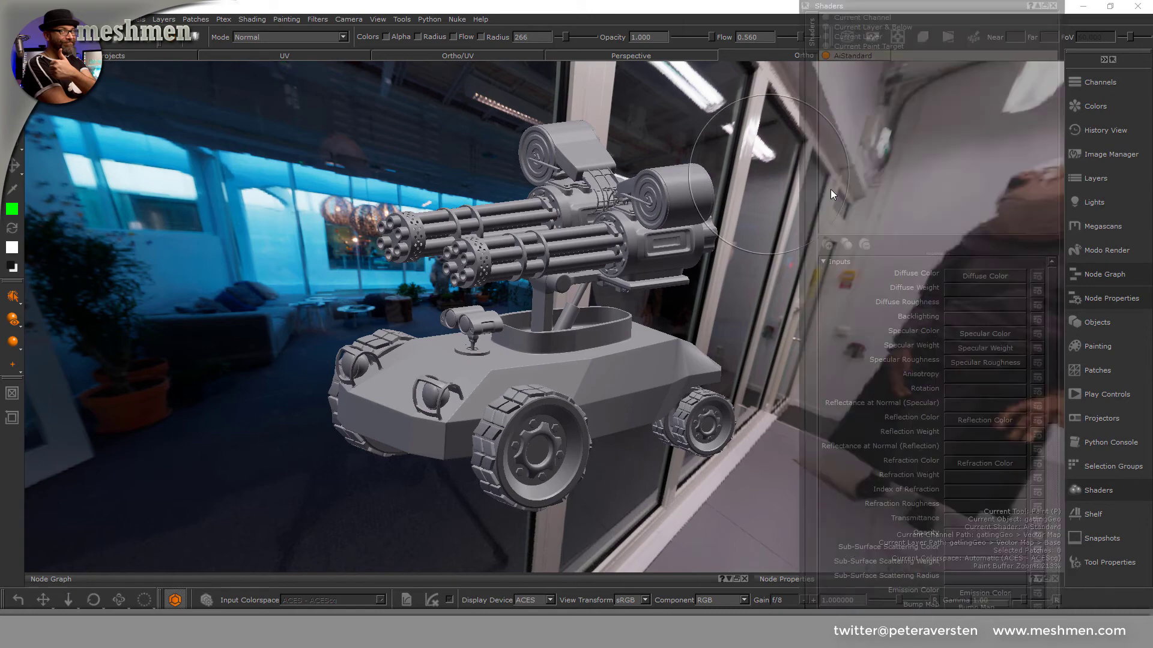
Make Diffuse Color the active paint channel from the quick channel picker.
click(1094, 83)
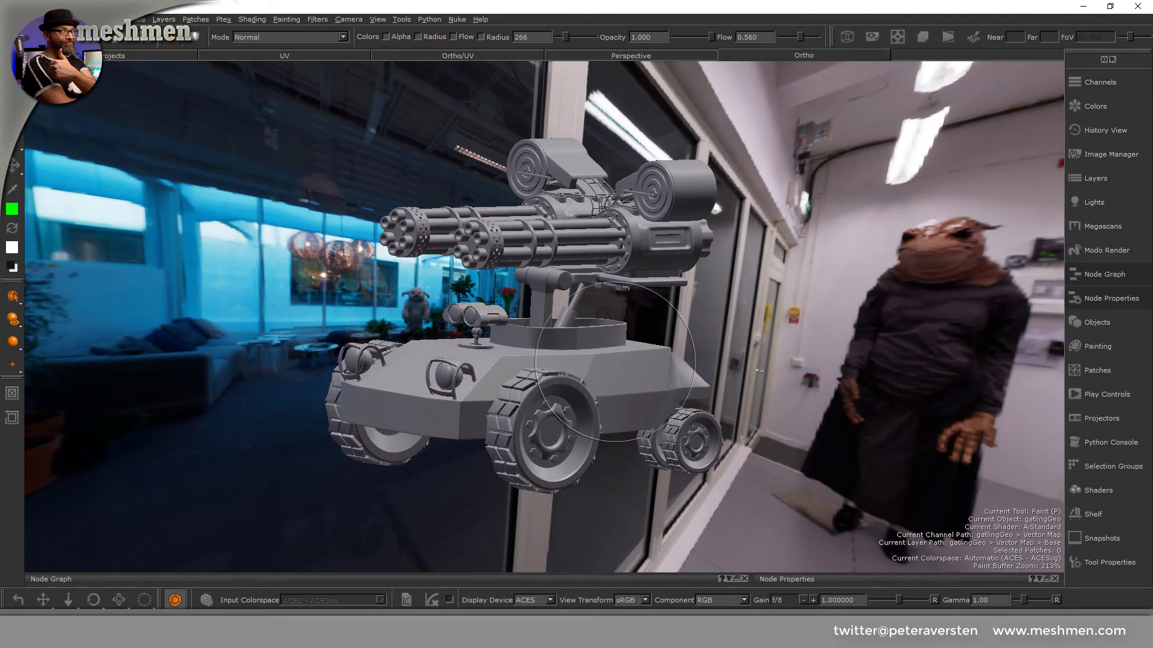
alt+drag(615, 360, 504, 357)
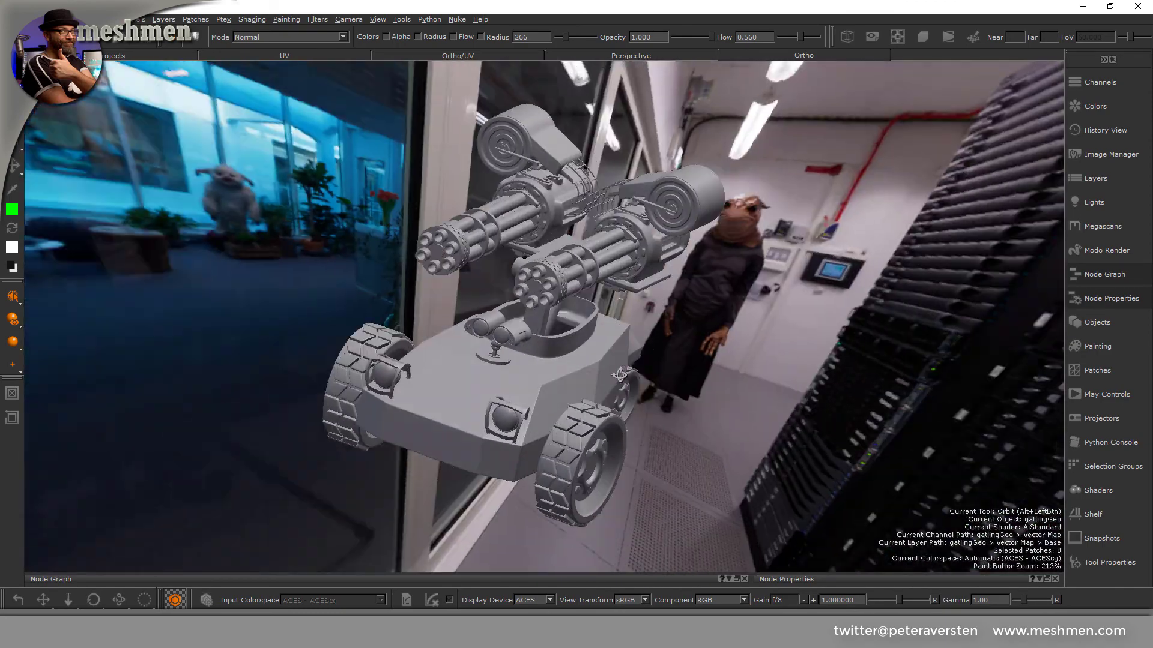
alt+drag(505, 358, 687, 320)
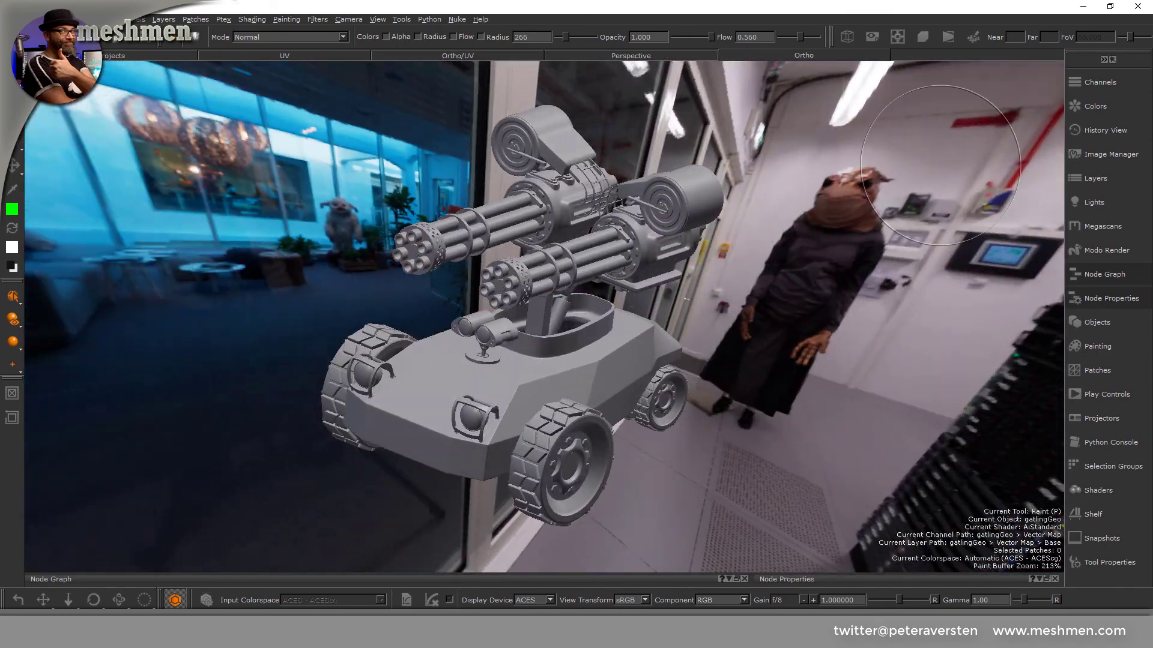
key(Tab)
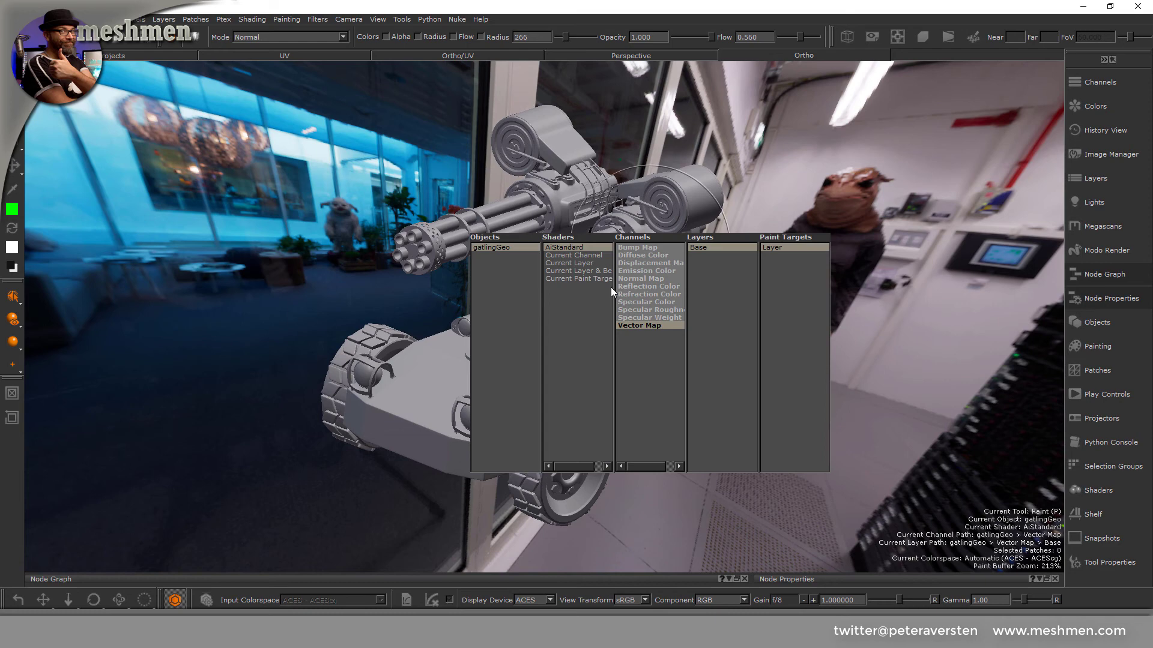
click(636, 257)
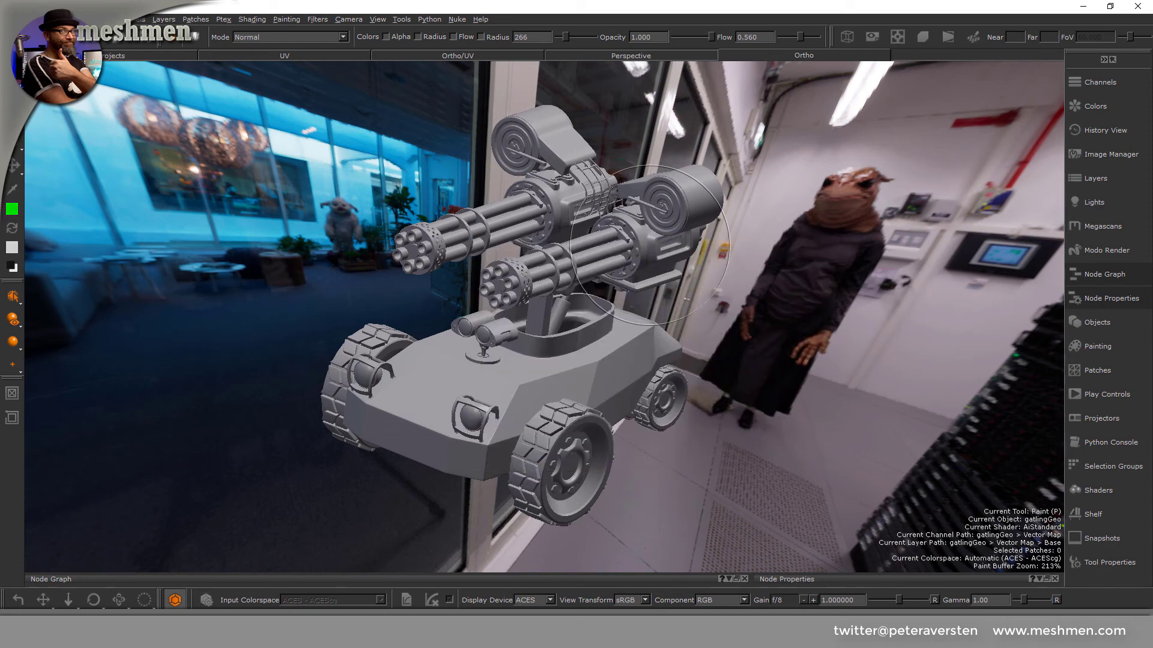
Paint green strokes around the turret base and along the hull side.
drag(550, 346, 576, 335)
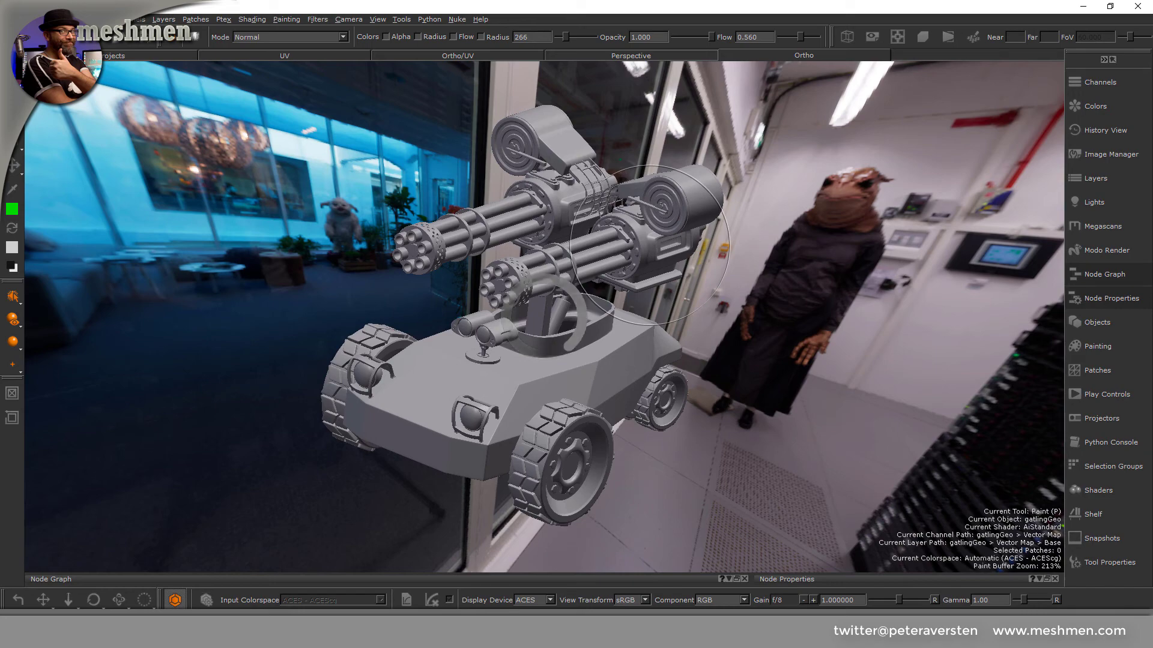
alt+drag(649, 243, 784, 363)
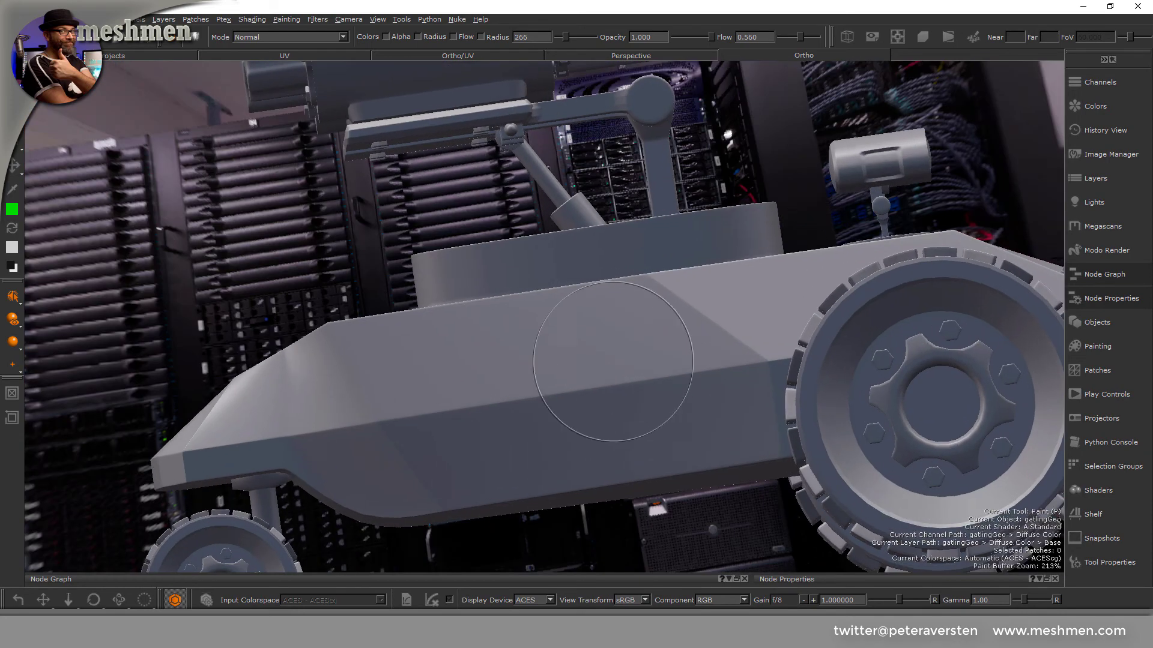
drag(604, 360, 505, 382)
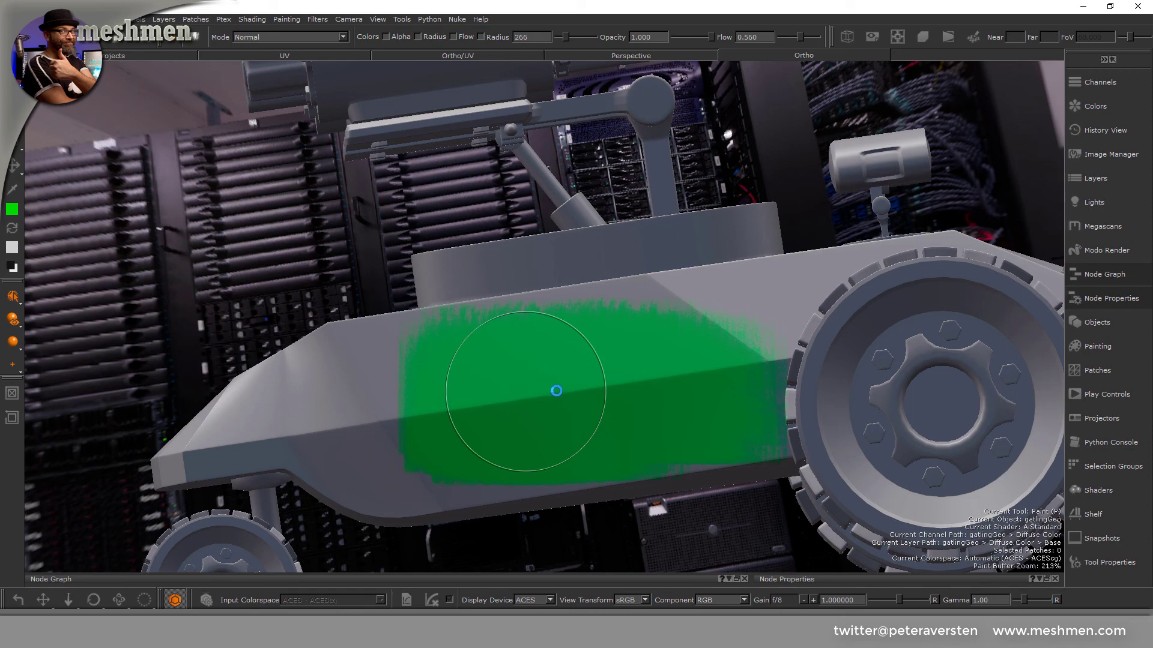
alt+drag(550, 406, 491, 415)
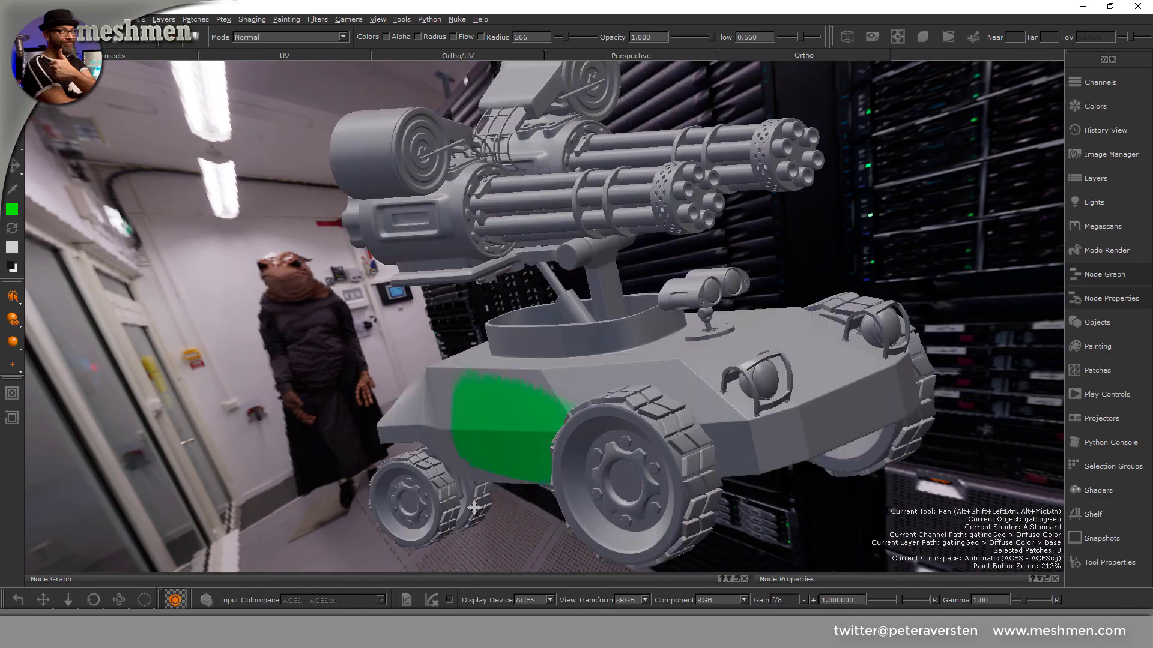
alt+right_drag(491, 415, 489, 449)
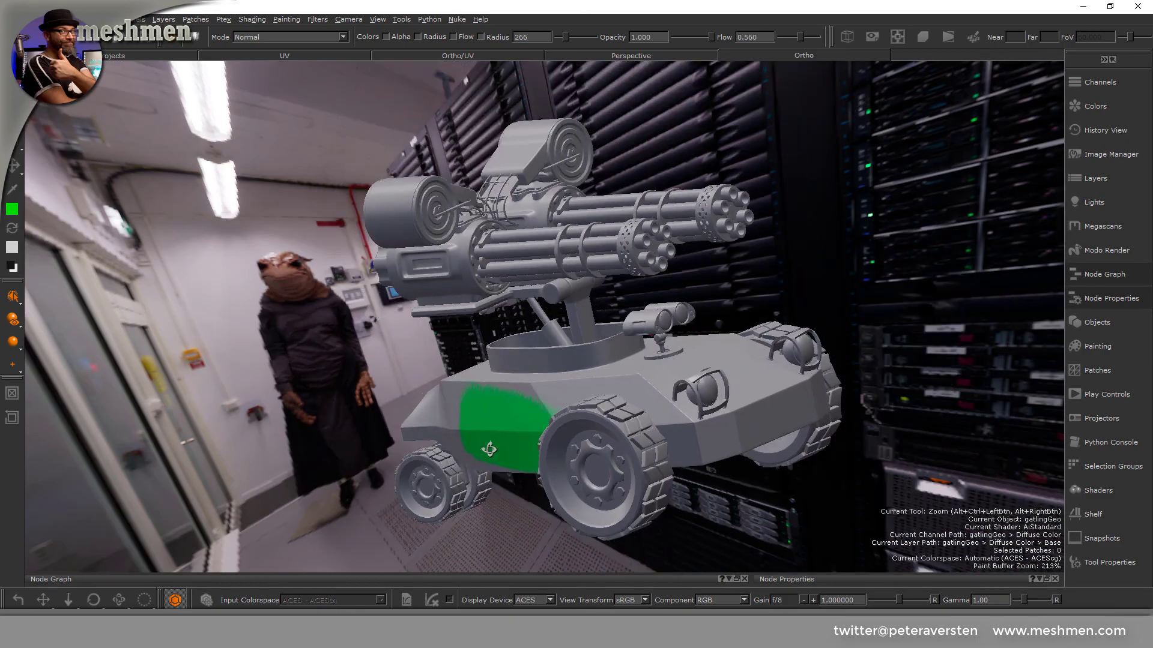
alt+drag(489, 449, 512, 410)
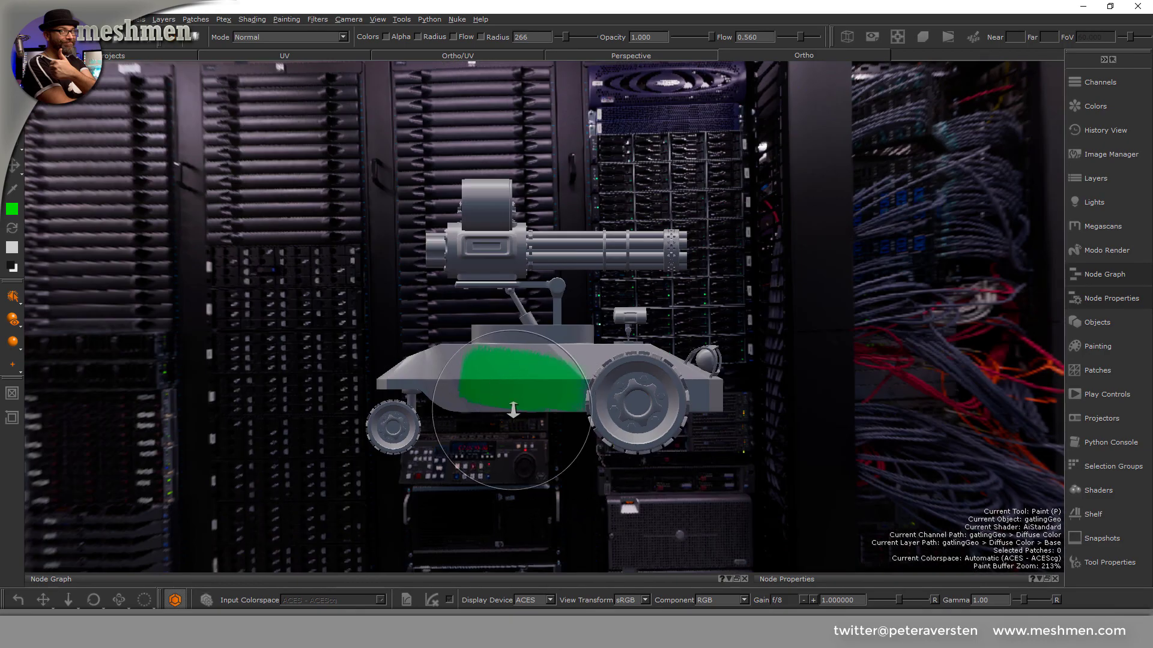